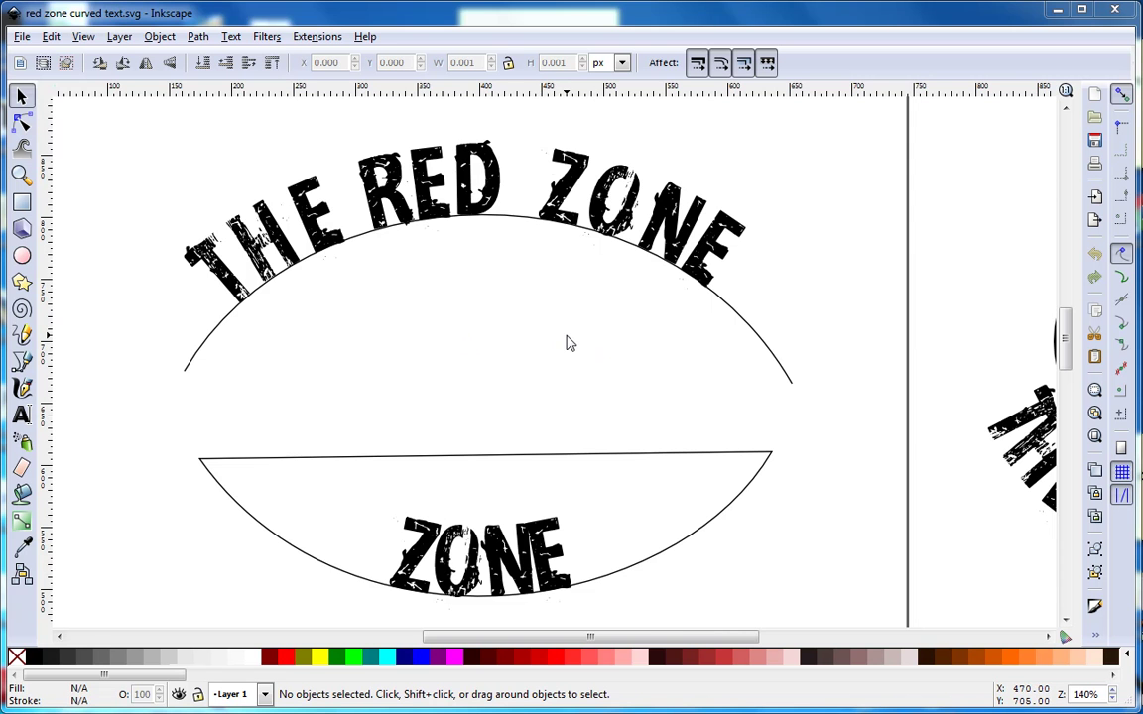
Draw a straight two-node Bezier line across the page above the curved THE RED ZONE text
{"action": "scroll", "coordinate": [566, 343], "scroll_direction": "right", "scroll_amount": 10}
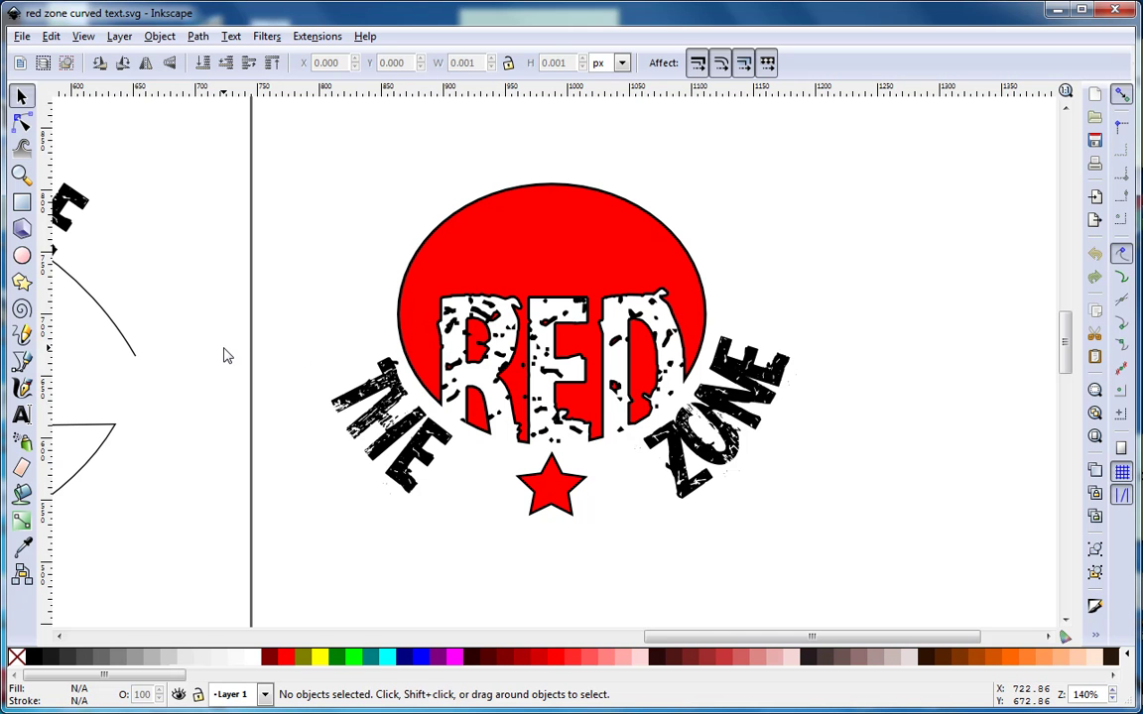
{"action": "left_click_drag", "start_coordinate": [226, 355], "coordinate": [804, 455]}
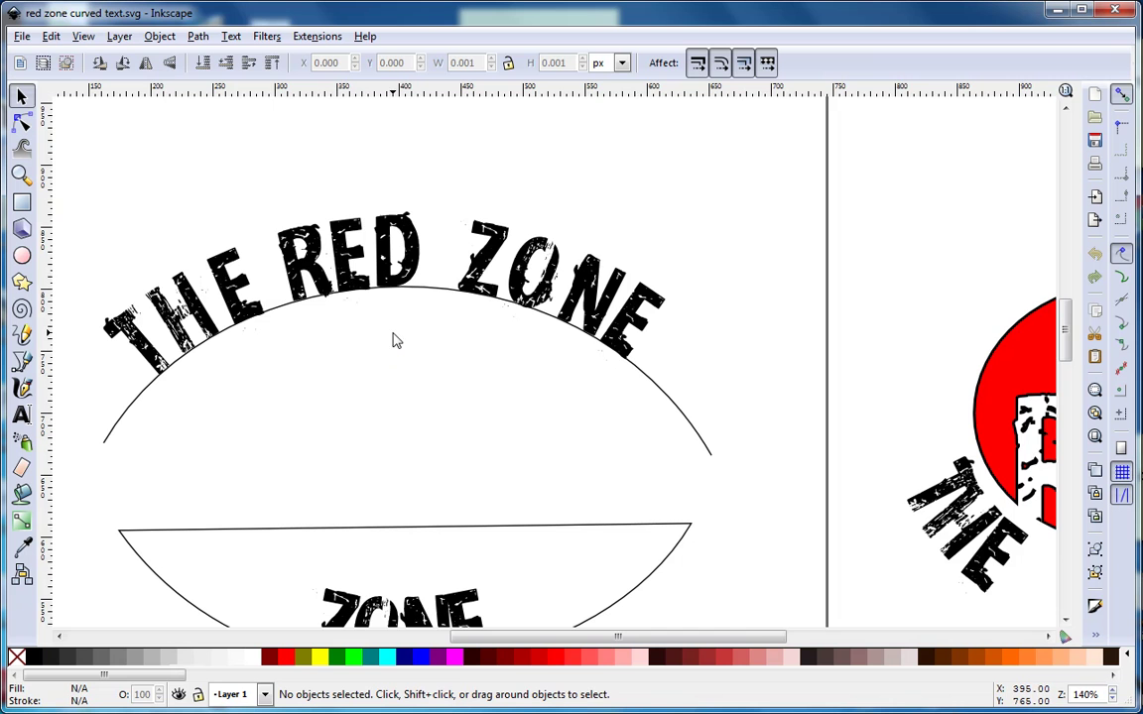
{"action": "left_click_drag", "start_coordinate": [393, 342], "coordinate": [474, 541]}
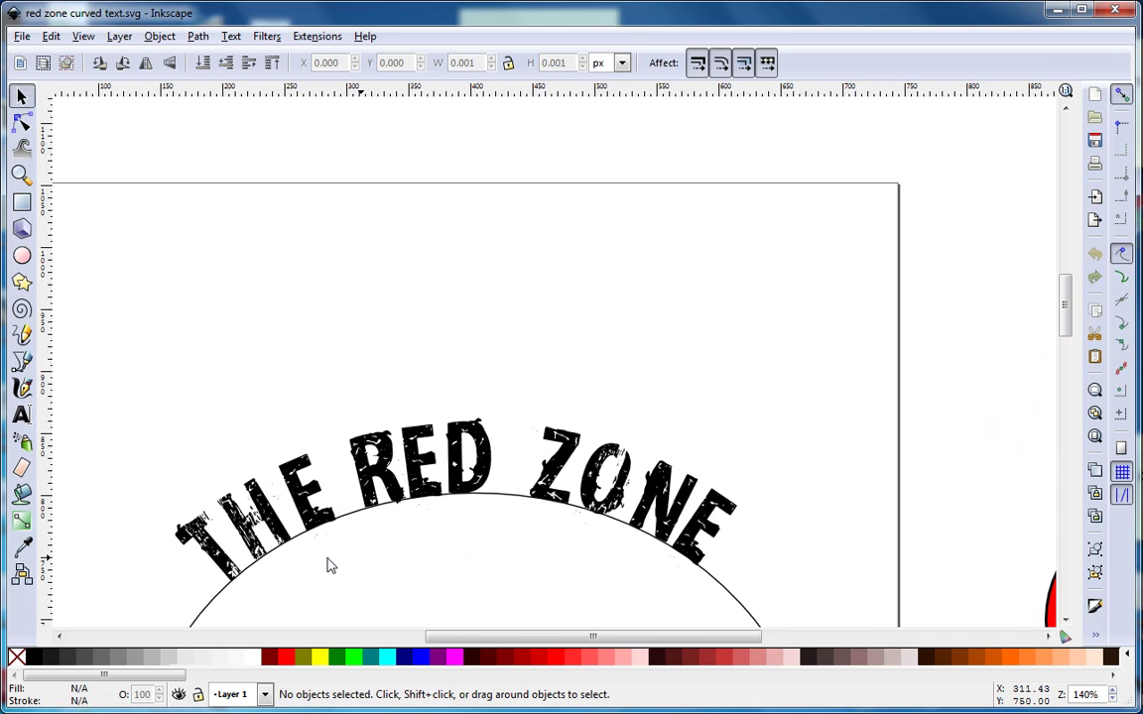
{"action": "left_click", "coordinate": [22, 363]}
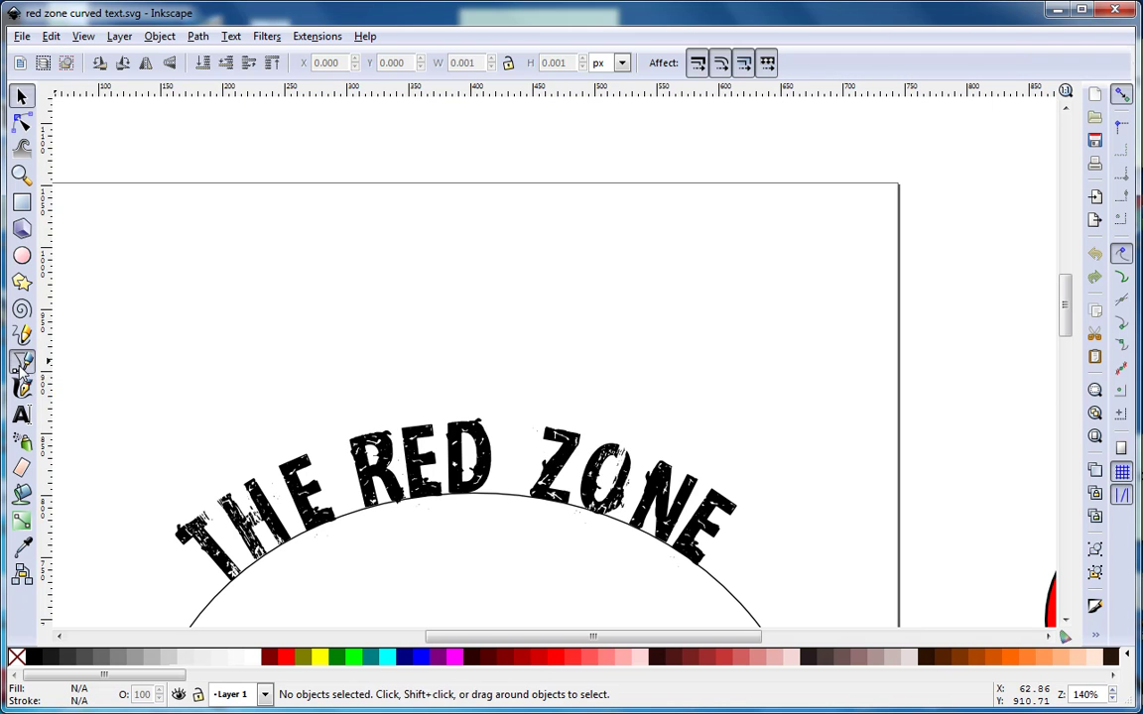
{"action": "left_click", "coordinate": [152, 370]}
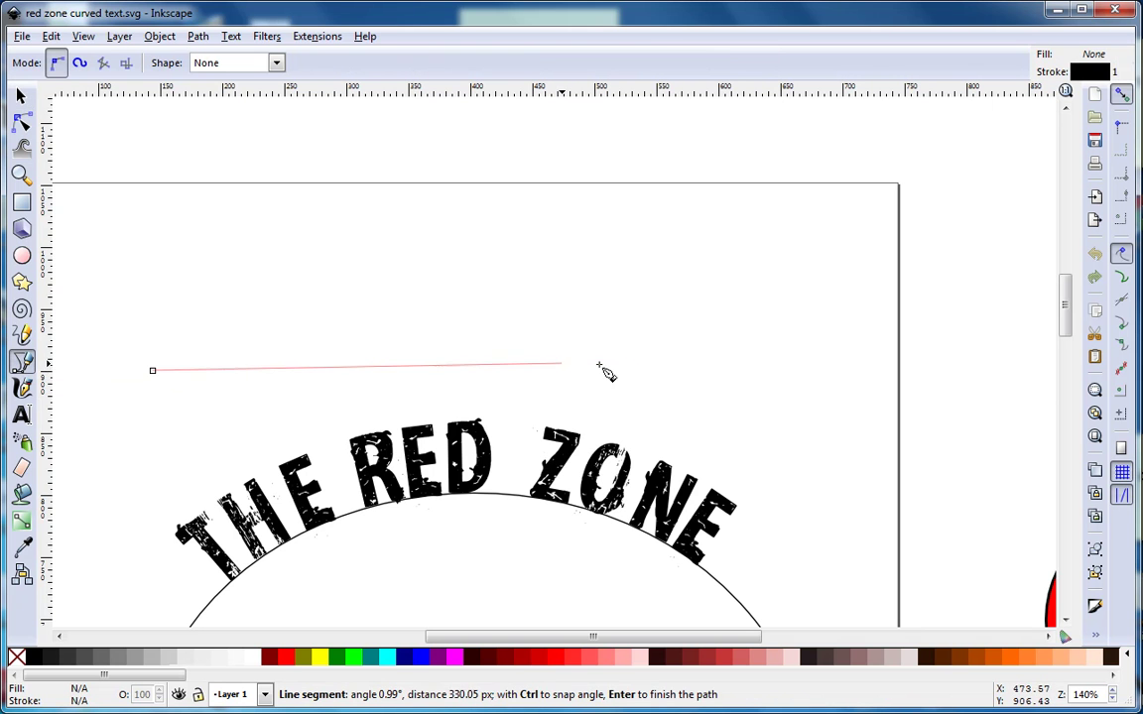
{"action": "left_click", "coordinate": [777, 371]}
{"action": "key", "text": "Return"}
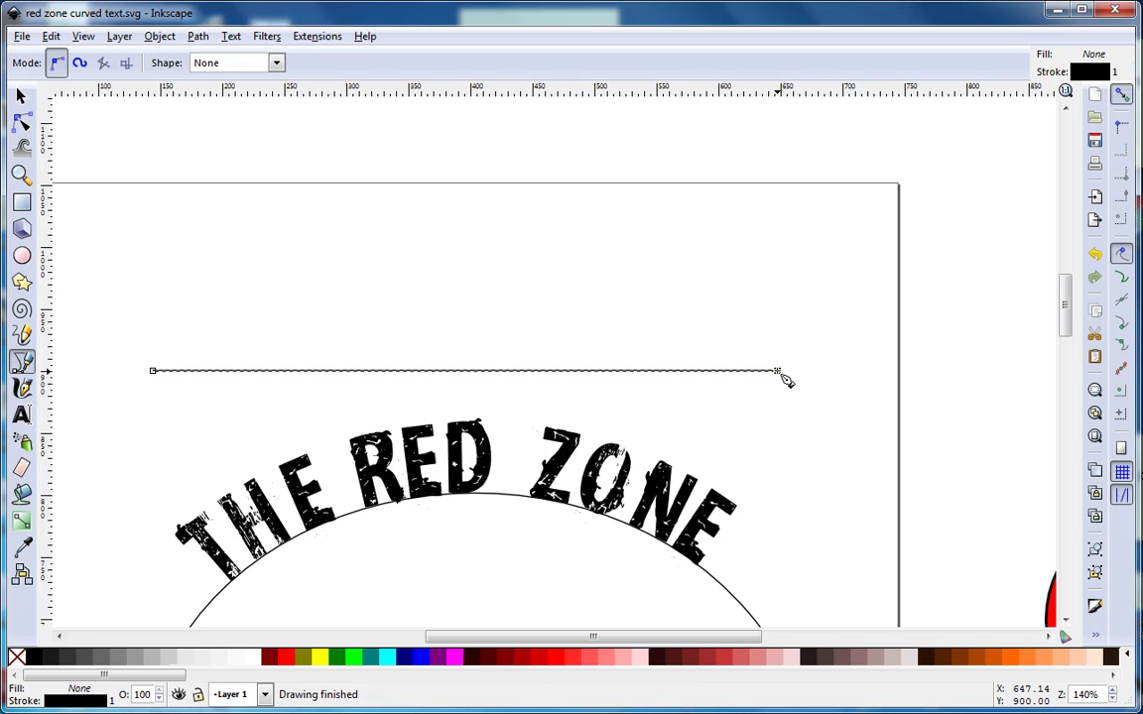
Reshape the line's segment and handles into a tall, rounded arch
{"action": "left_click", "coordinate": [22, 124]}
{"action": "left_click_drag", "start_coordinate": [396, 371], "coordinate": [395, 294]}
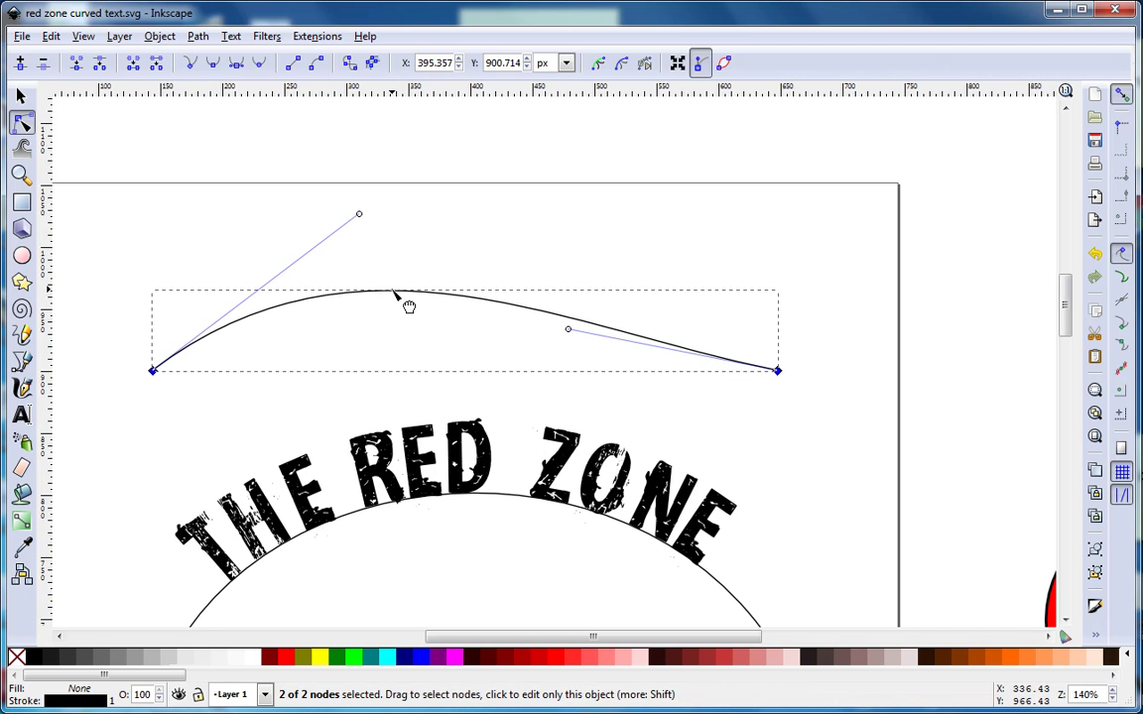
{"action": "left_click_drag", "start_coordinate": [569, 330], "coordinate": [745, 232]}
{"action": "left_click_drag", "start_coordinate": [362, 217], "coordinate": [212, 198]}
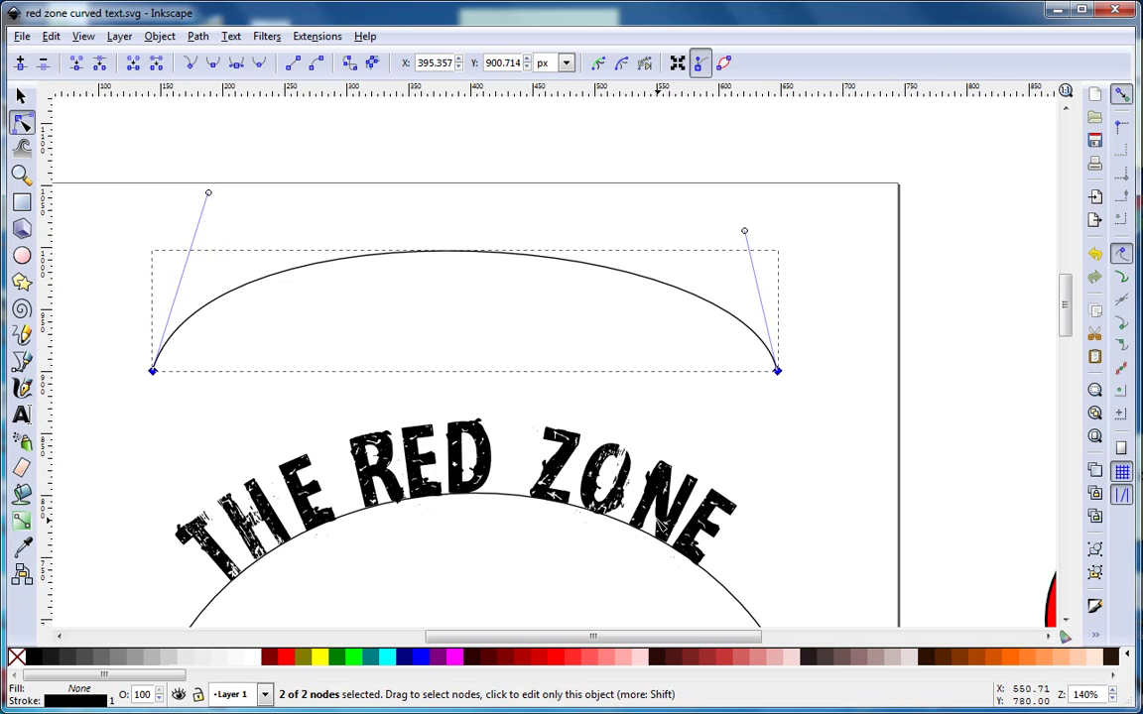
Type 'THE RED ZONE' beneath the arch in the vtks distress font at size 72
{"action": "left_click", "coordinate": [22, 415]}
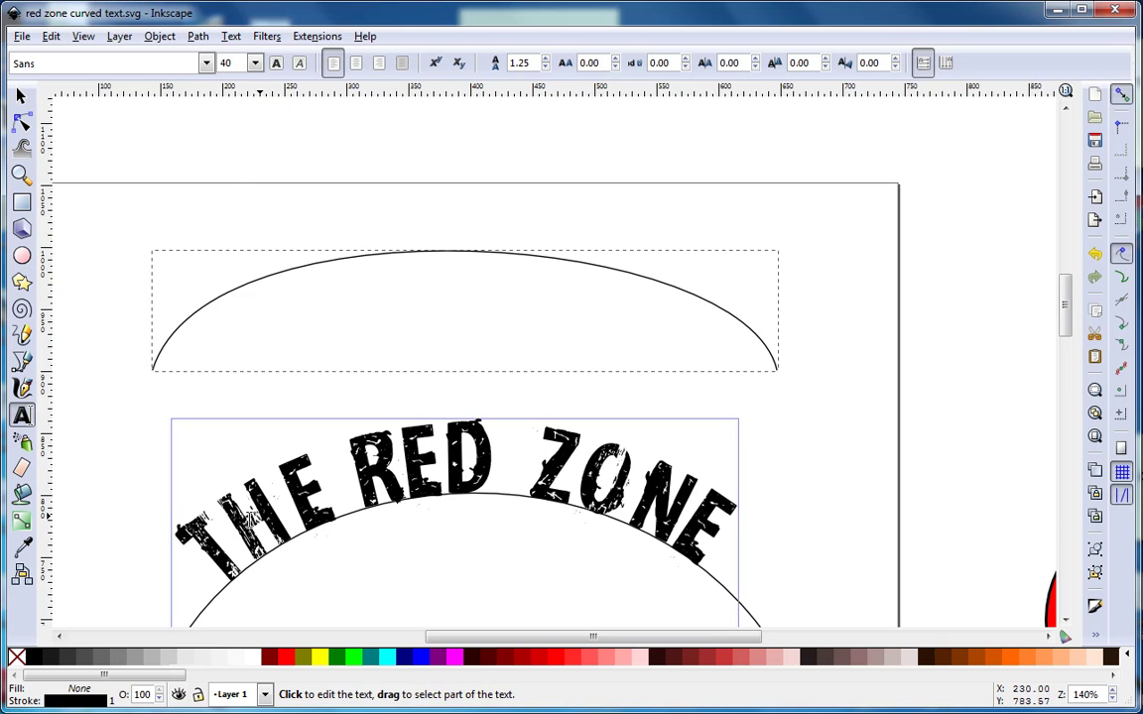
{"action": "left_click", "coordinate": [206, 65]}
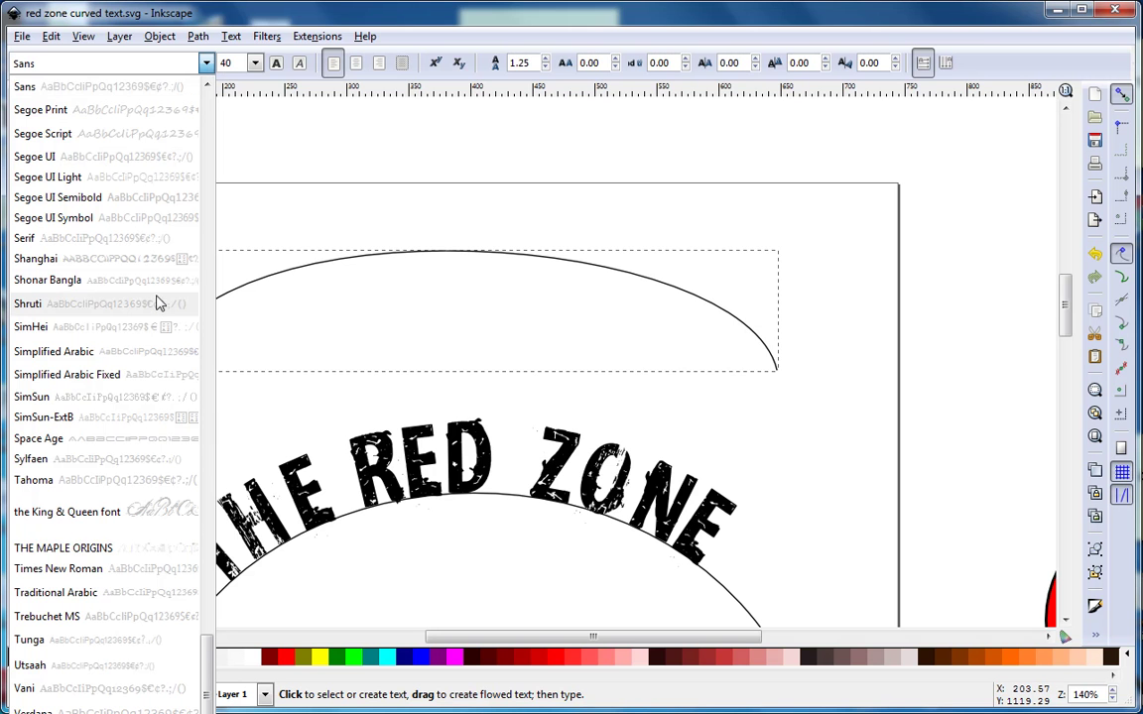
{"action": "scroll", "coordinate": [154, 338], "scroll_direction": "down", "scroll_amount": 1}
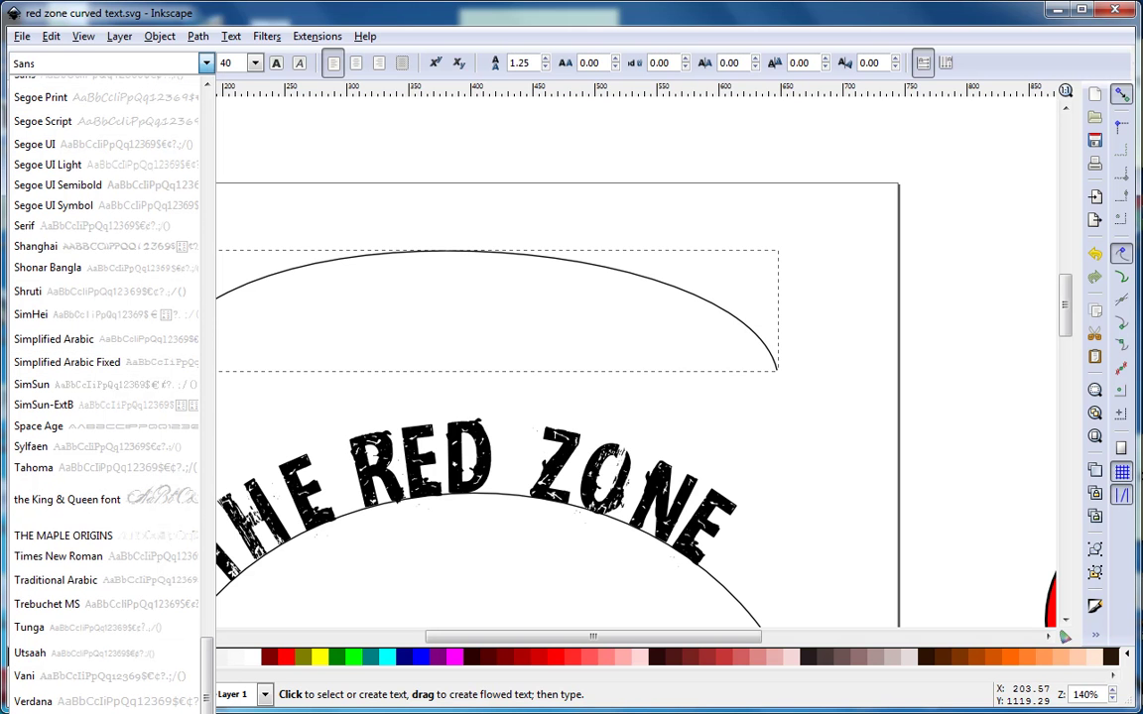
{"action": "key", "text": "Escape"}
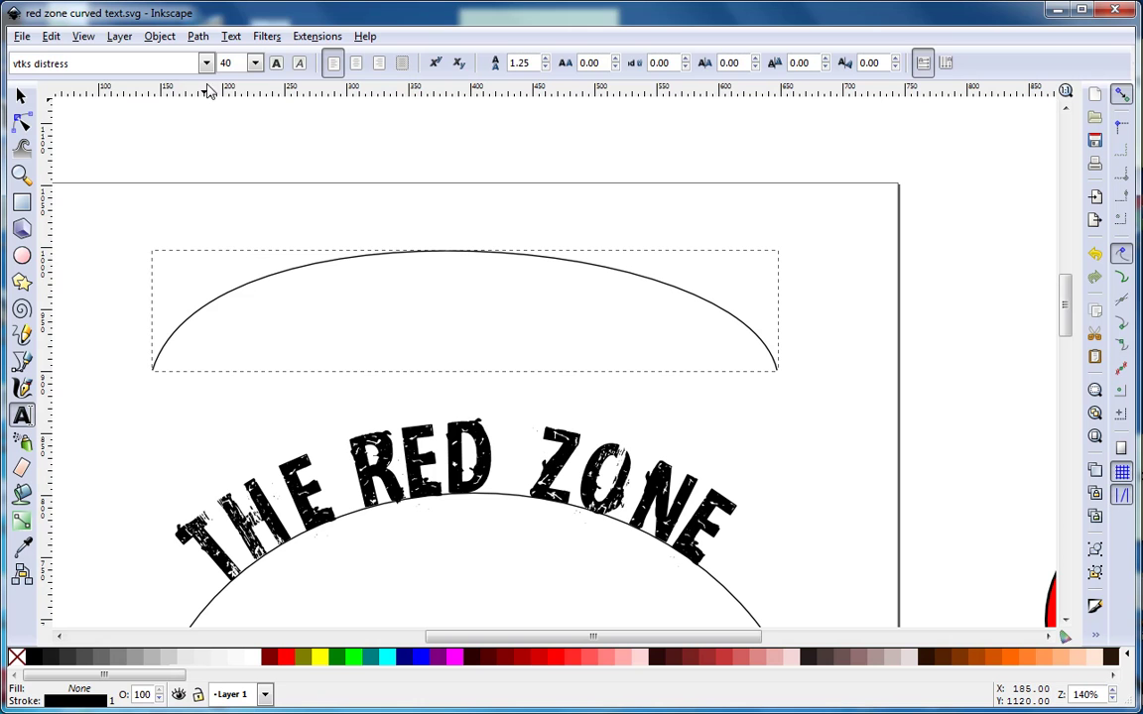
{"action": "left_click", "coordinate": [256, 63]}
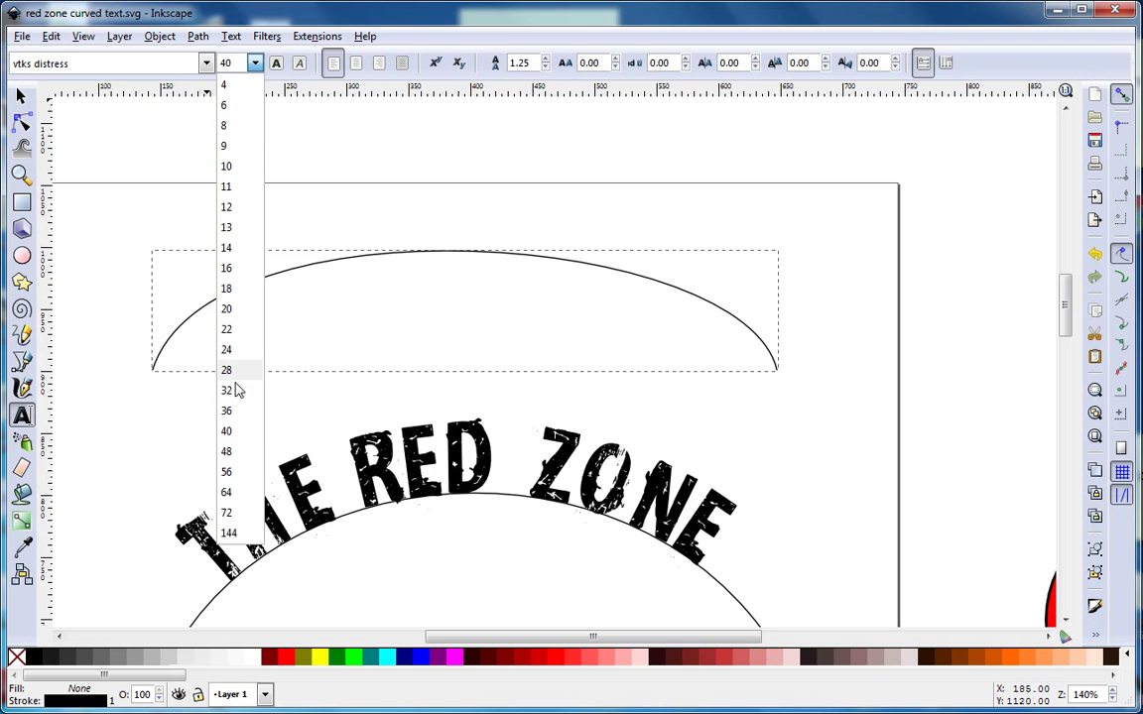
{"action": "left_click", "coordinate": [229, 514]}
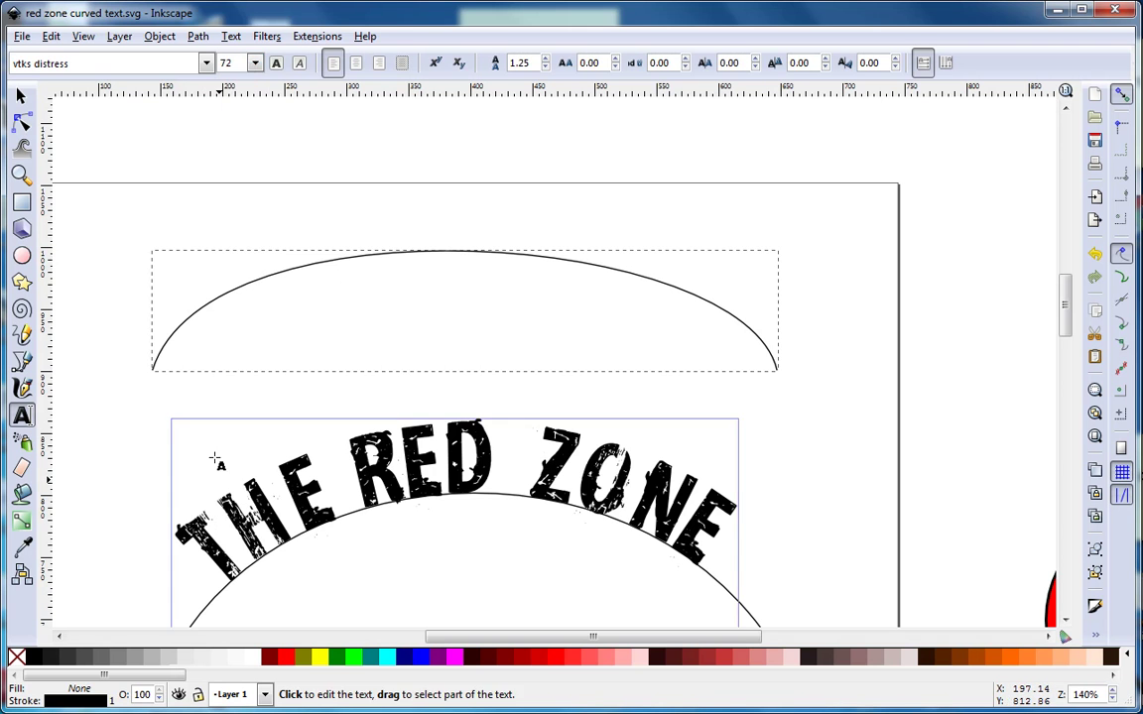
{"action": "left_click", "coordinate": [227, 400]}
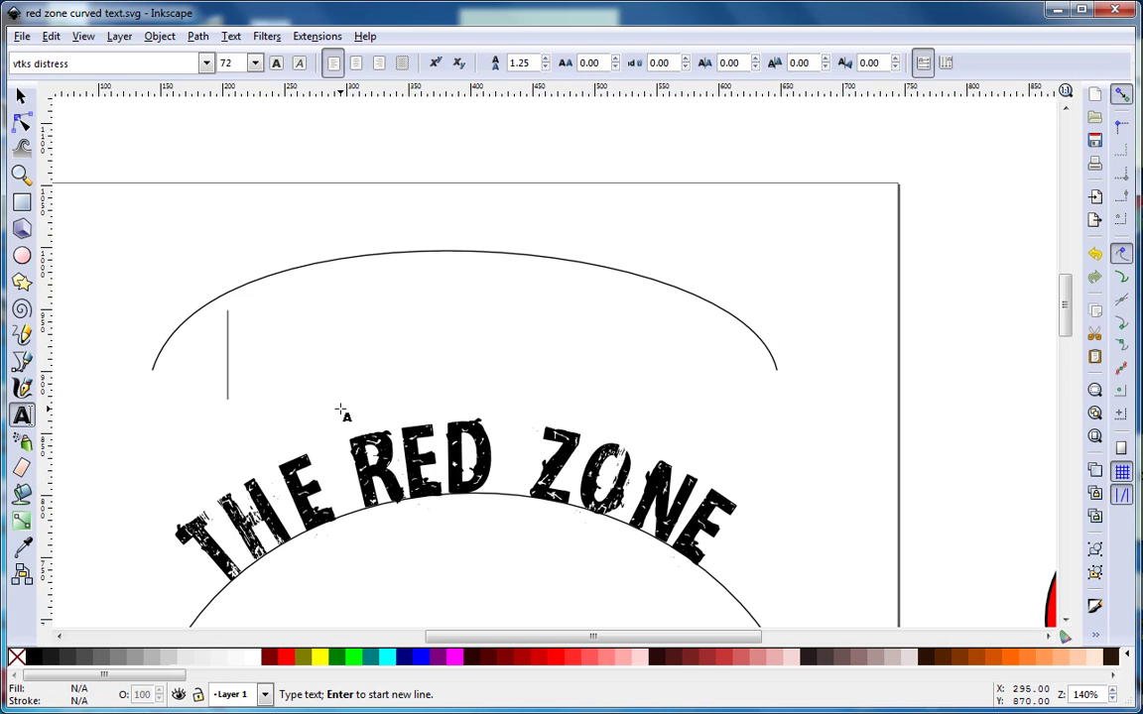
{"action": "type", "text": "TH"}
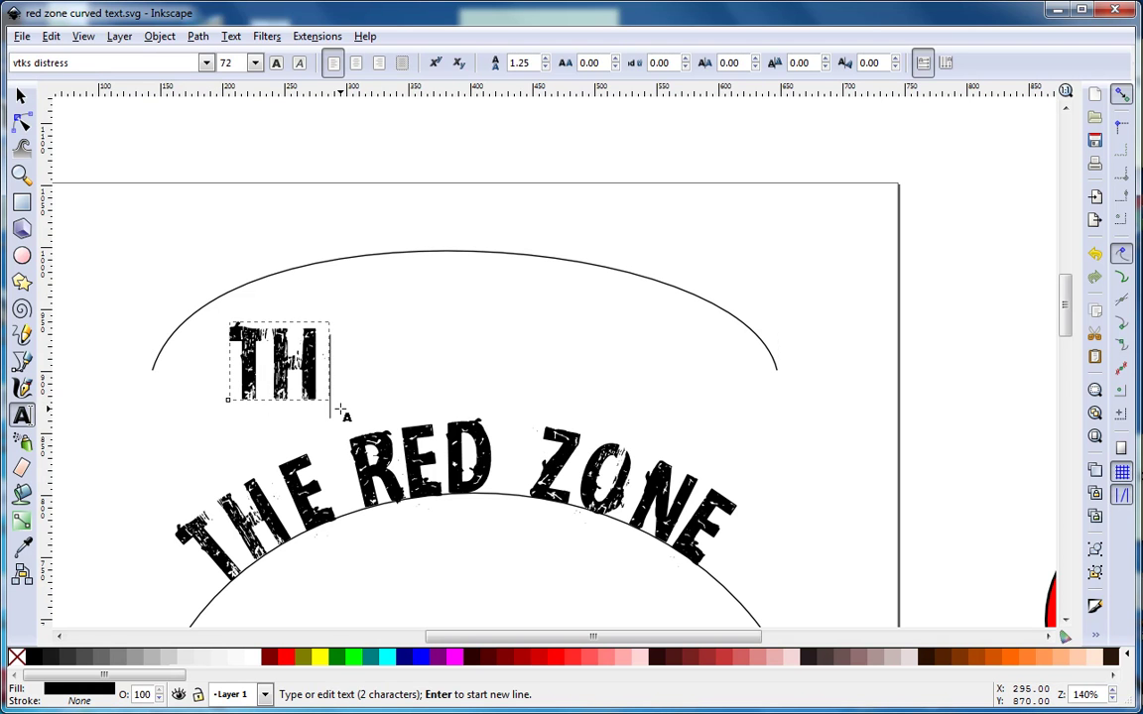
{"action": "type", "text": "E RED "}
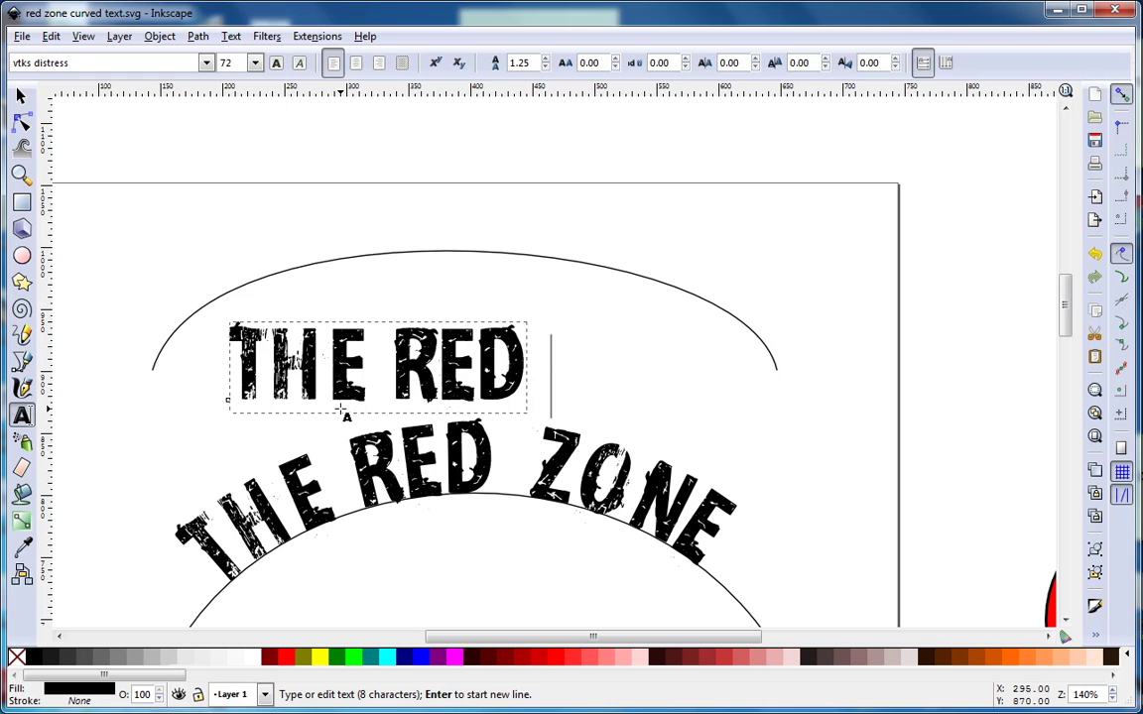
{"action": "type", "text": "ZONE"}
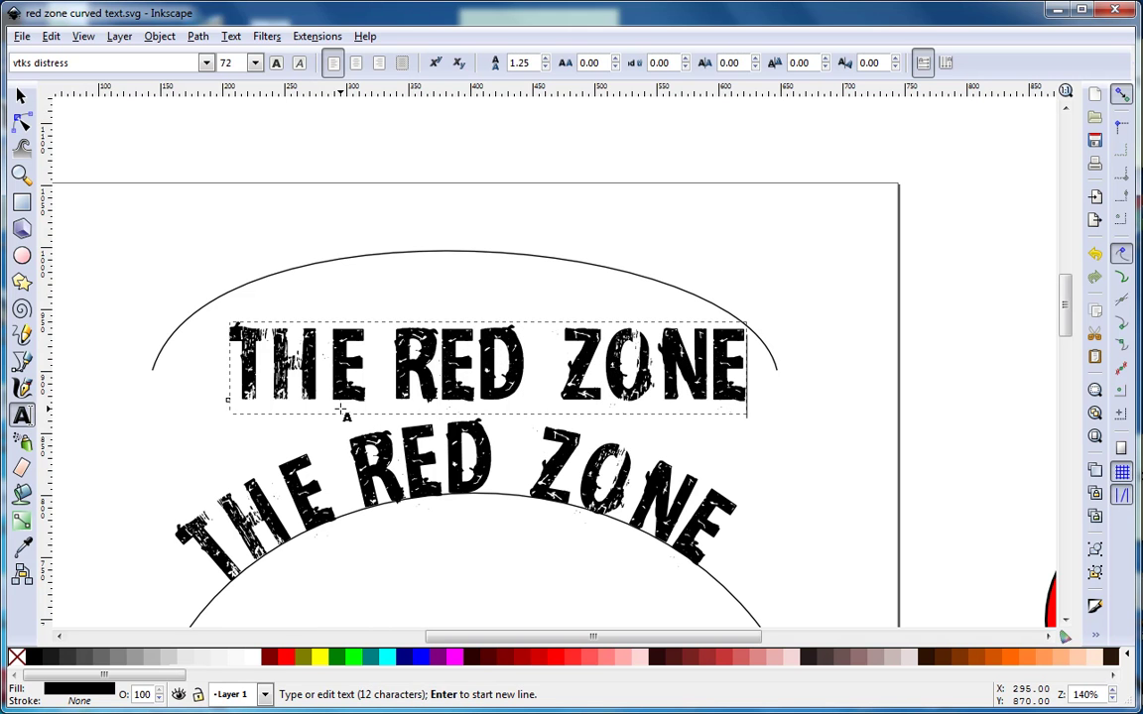
Select the new text together with the arch path and apply Text > Put on Path
{"action": "left_click", "coordinate": [21, 96]}
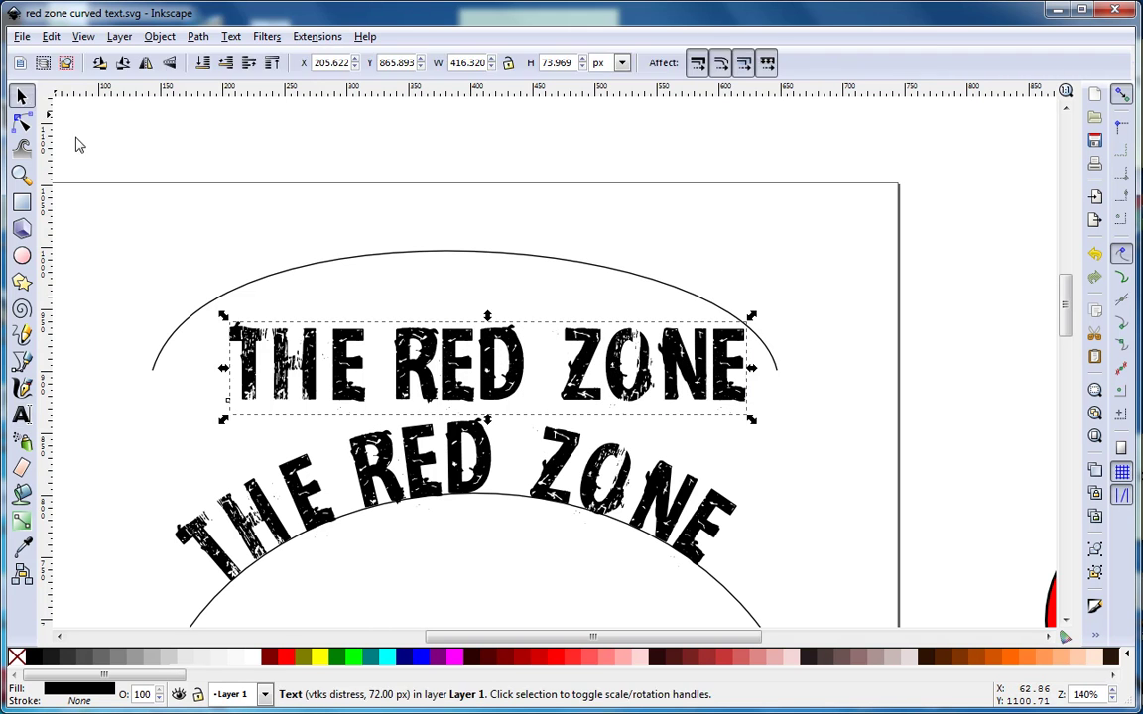
{"action": "left_click_drag", "start_coordinate": [316, 343], "coordinate": [300, 341]}
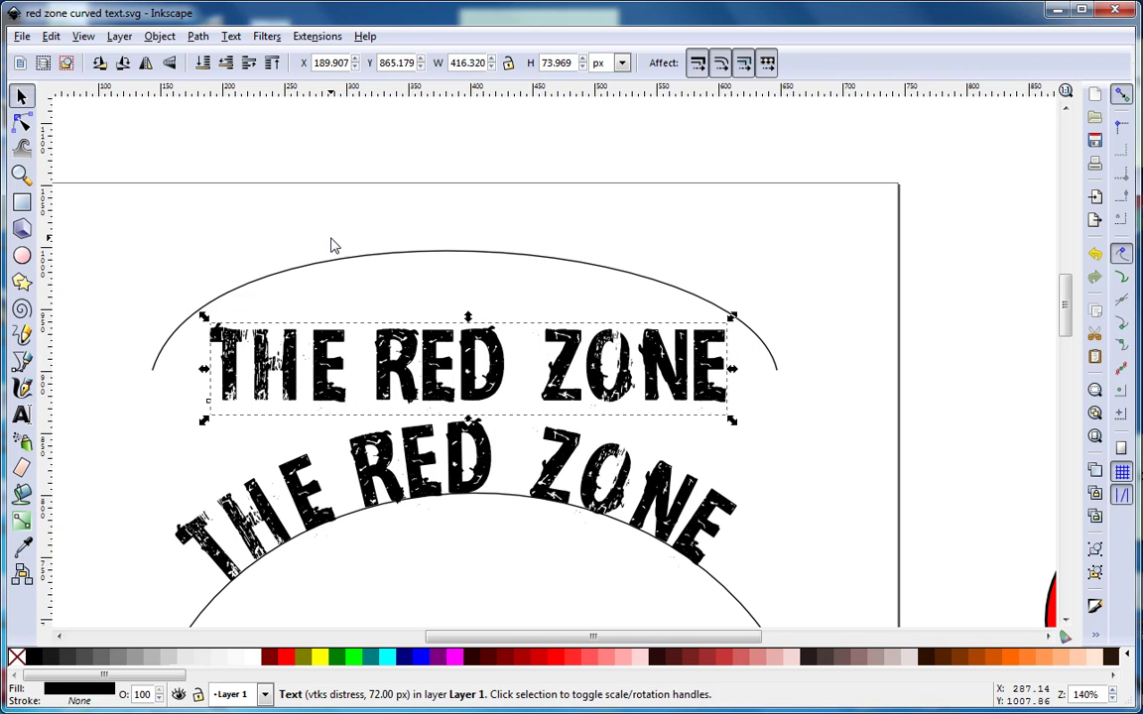
{"action": "left_click", "coordinate": [331, 266]}
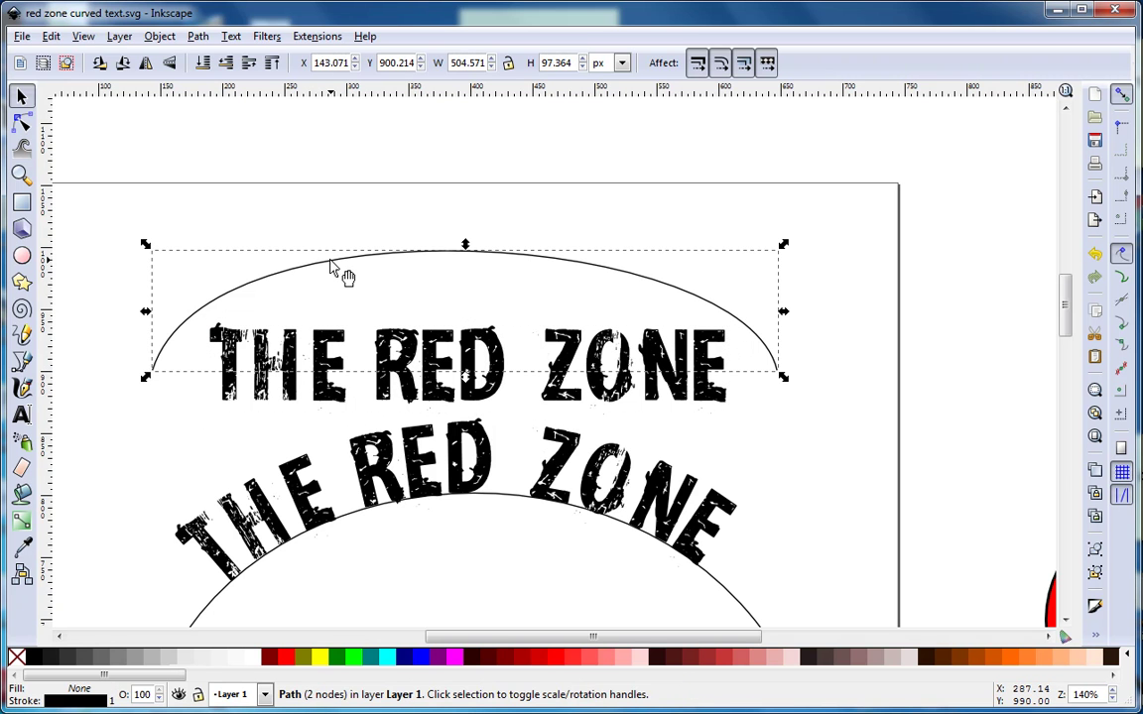
{"action": "left_click", "coordinate": [332, 401]}
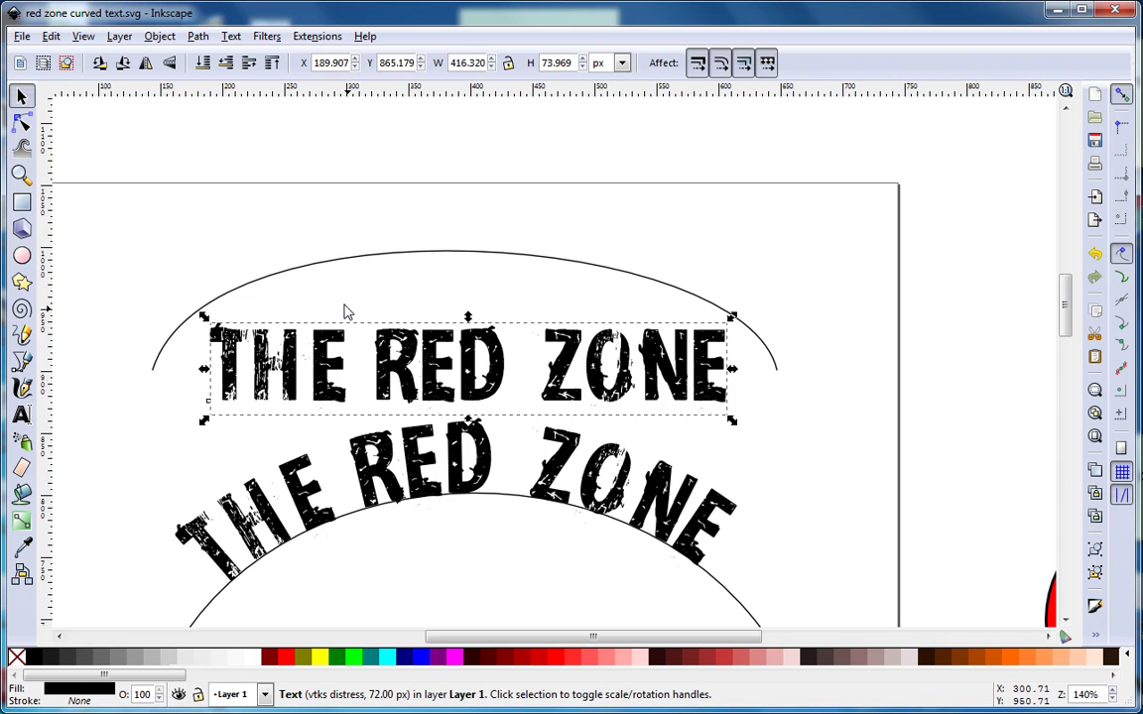
{"action": "key", "text": "shift"}
{"action": "left_click", "coordinate": [326, 266], "text": "shift"}
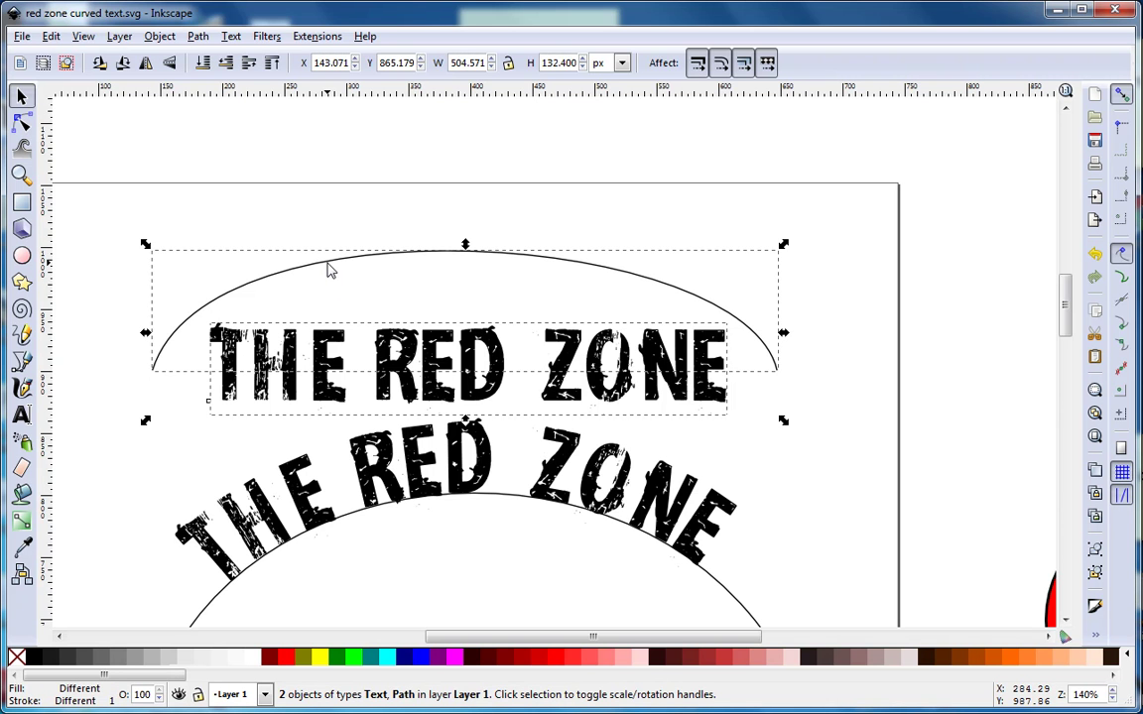
{"action": "left_click", "coordinate": [231, 37]}
{"action": "left_click", "coordinate": [260, 125]}
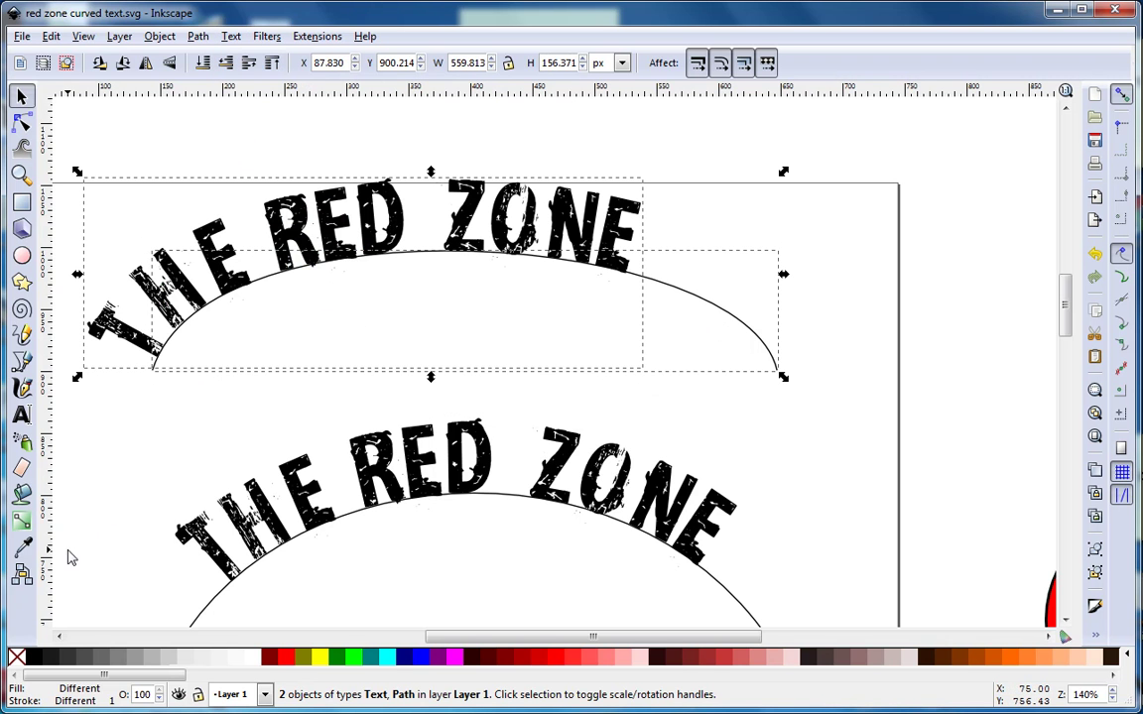
{"action": "left_click", "coordinate": [22, 417]}
Click into the curved text to settle it along the arch, then deselect it
{"action": "left_click", "coordinate": [123, 343]}
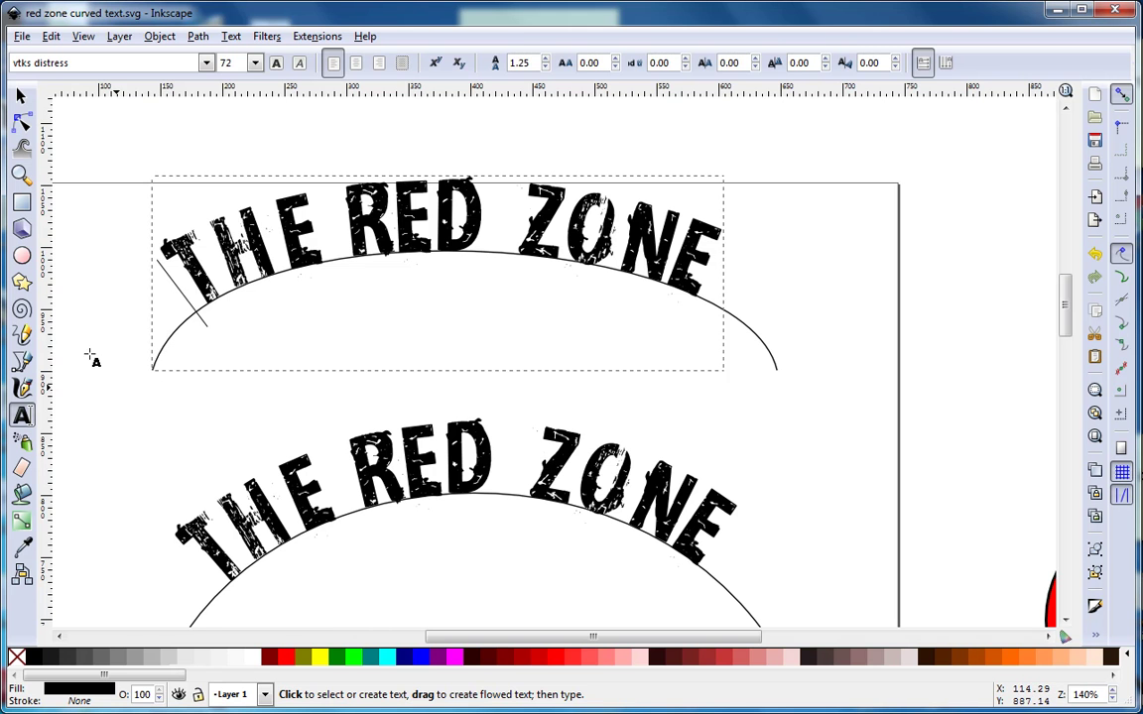
{"action": "left_click", "coordinate": [20, 96]}
{"action": "left_click", "coordinate": [151, 397]}
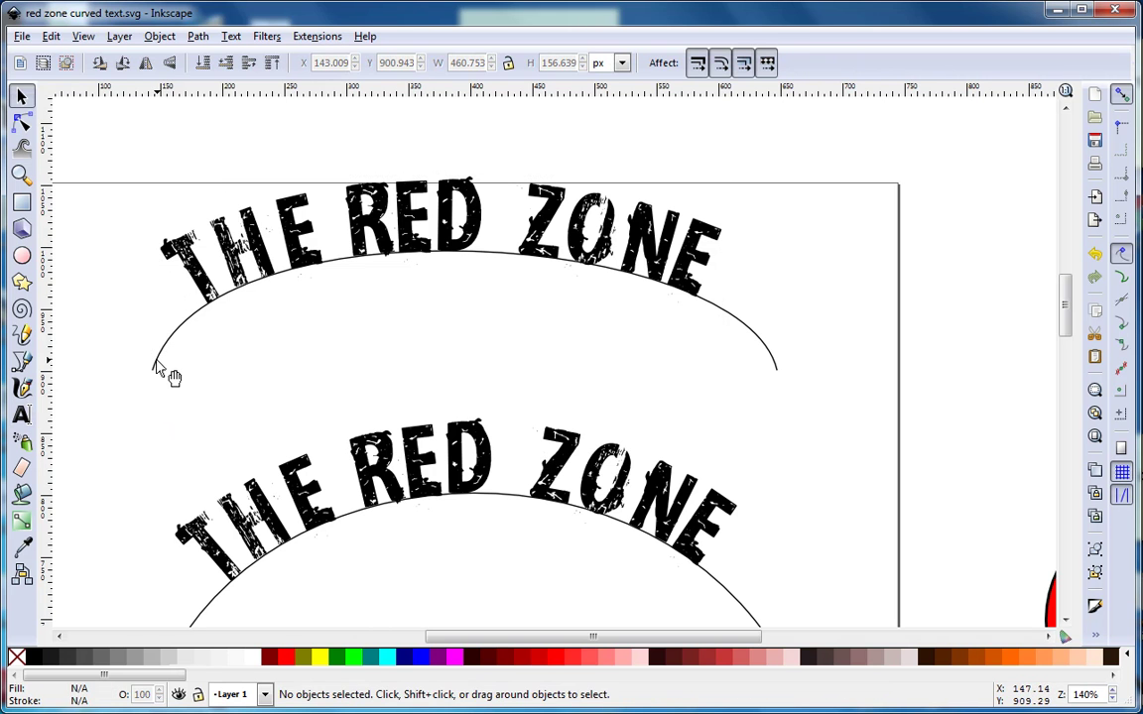
Set the arch path's stroke to No paint in Fill and Stroke, then undo to keep the black stroke
{"action": "left_click", "coordinate": [157, 367]}
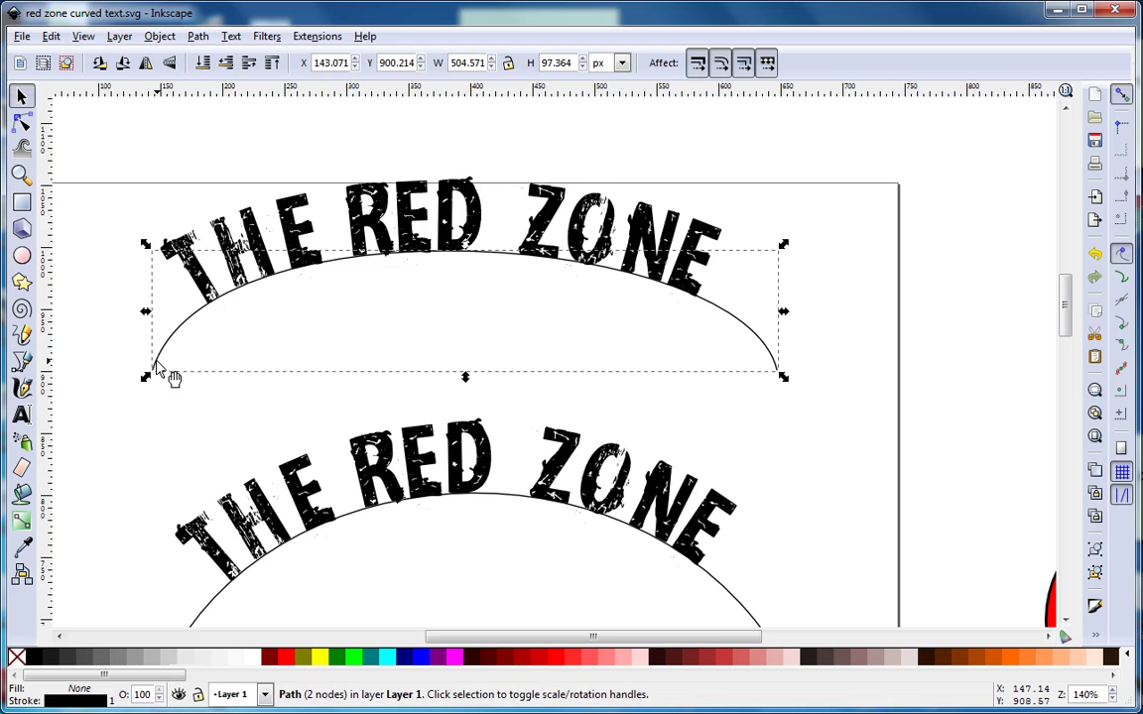
{"action": "left_click", "coordinate": [161, 36]}
{"action": "left_click", "coordinate": [977, 263]}
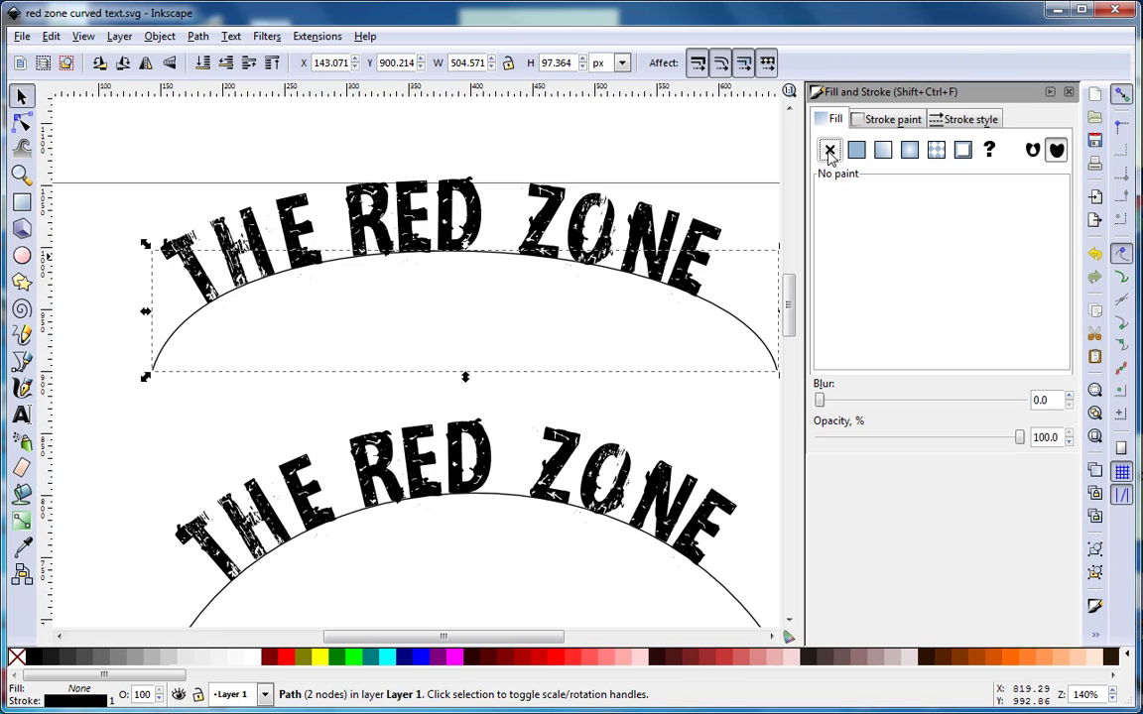
{"action": "left_click", "coordinate": [874, 120]}
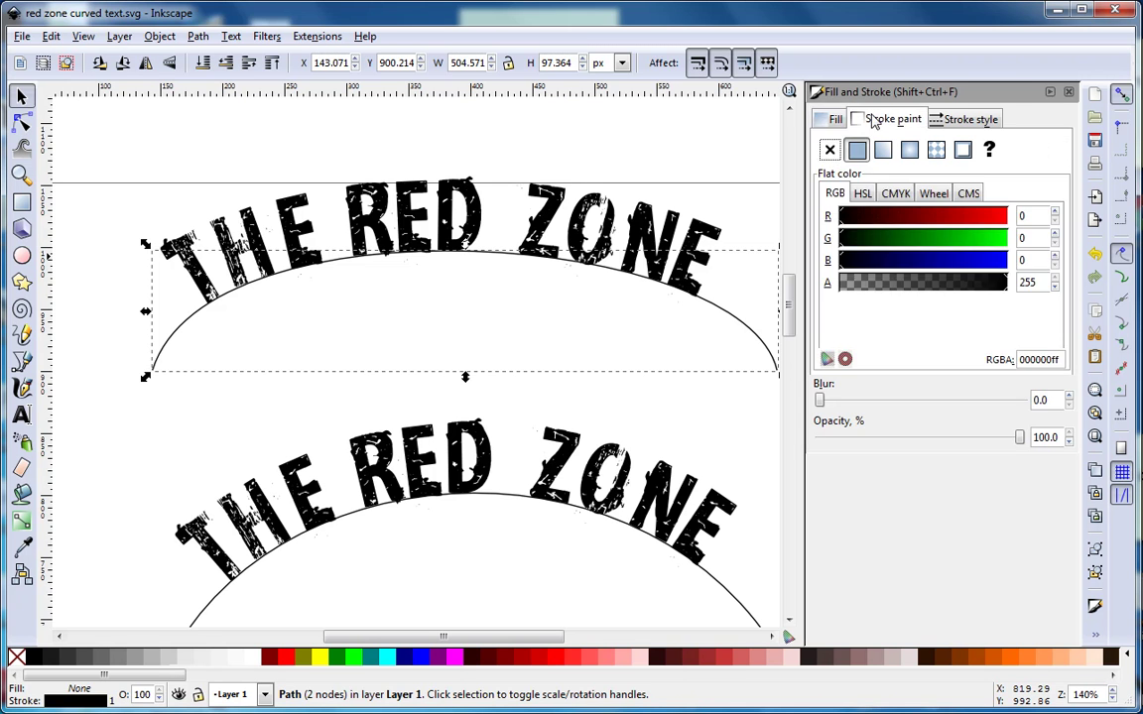
{"action": "left_click", "coordinate": [832, 151]}
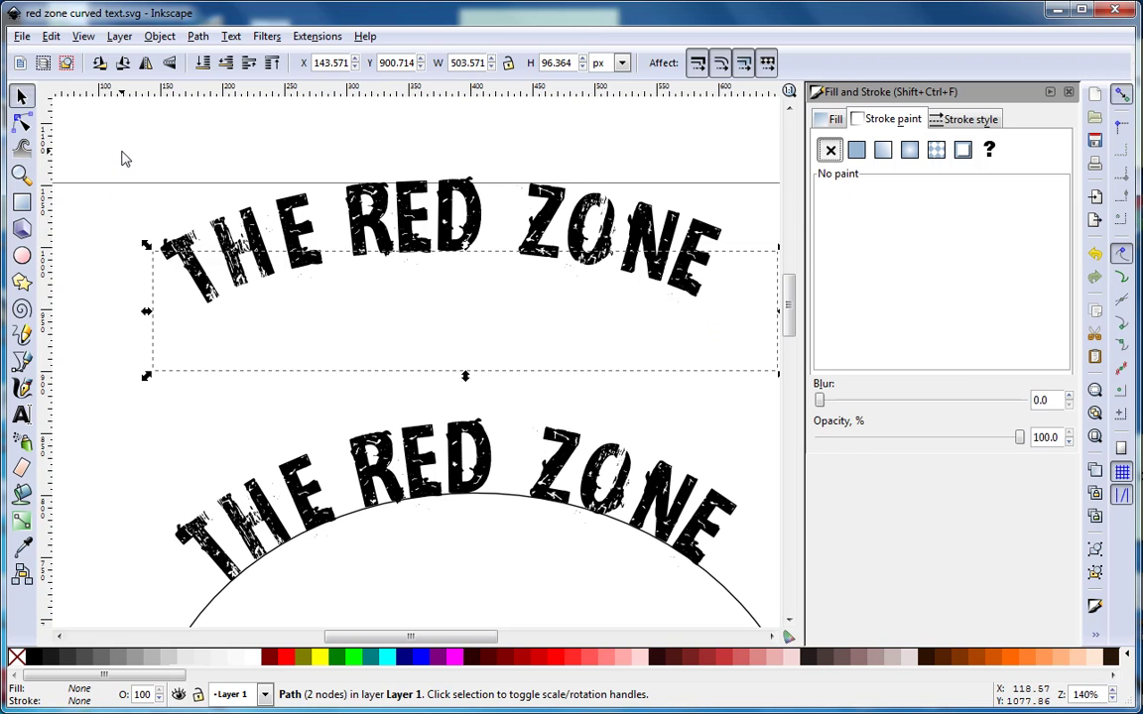
{"action": "key", "text": "ctrl+z"}
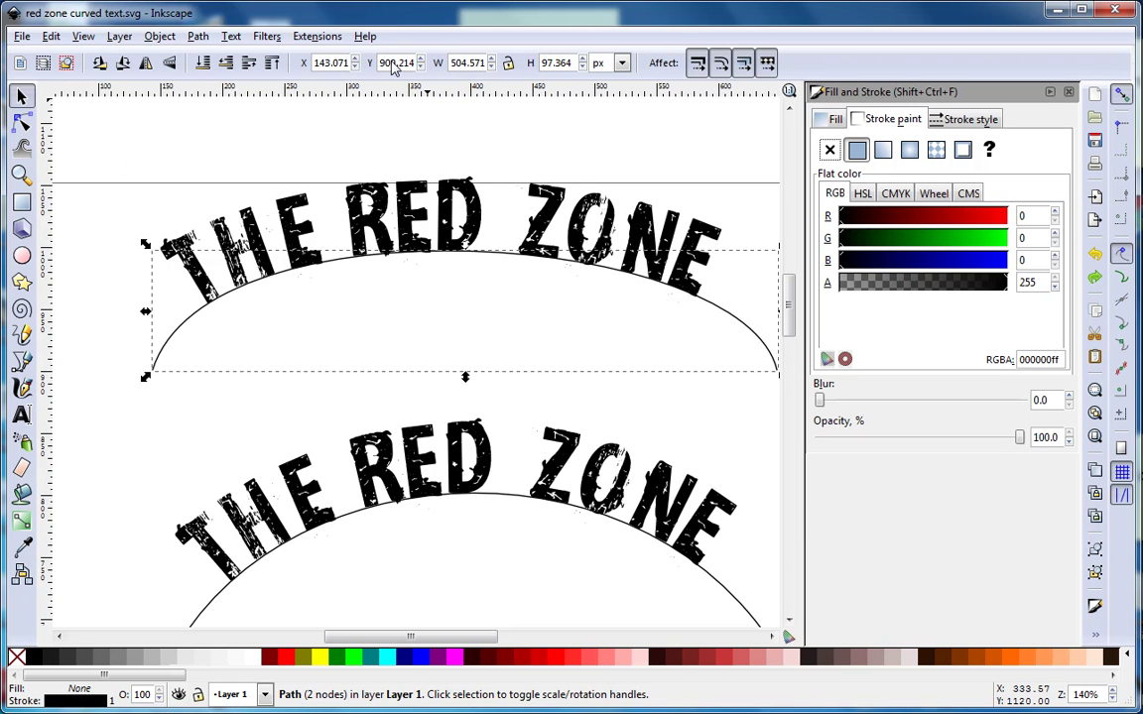
Convert the upper curved THE RED ZONE text to paths and move the group up-left
{"action": "left_click", "coordinate": [149, 149]}
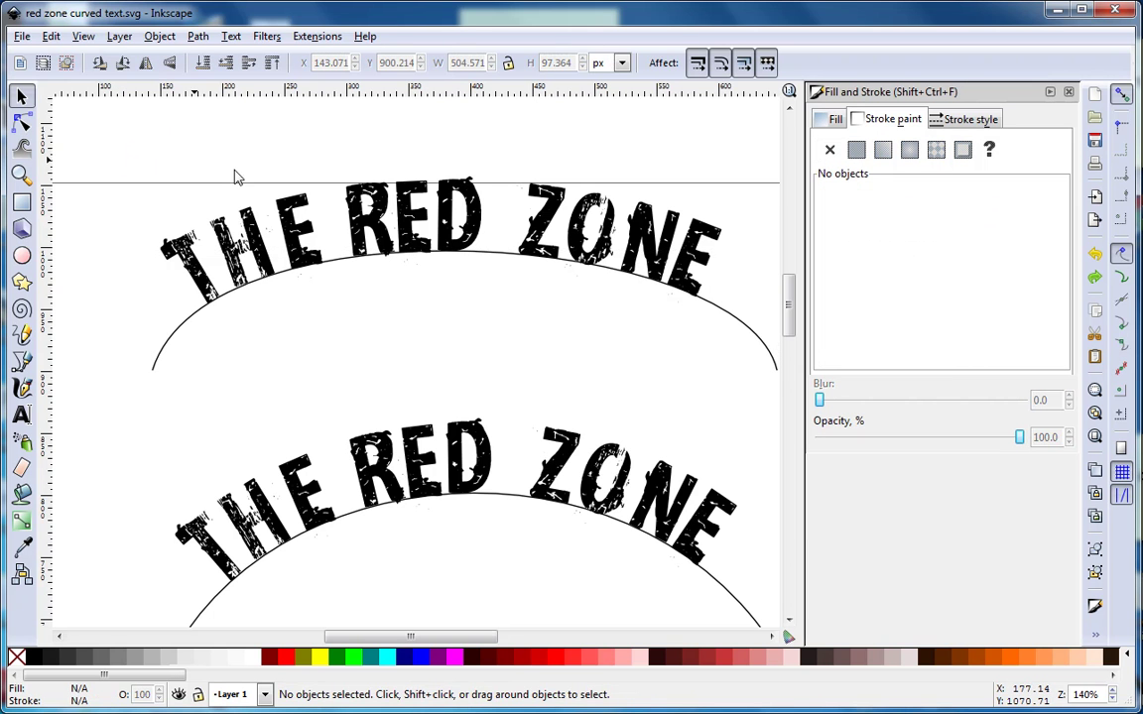
{"action": "left_click", "coordinate": [270, 206]}
{"action": "left_click", "coordinate": [198, 37]}
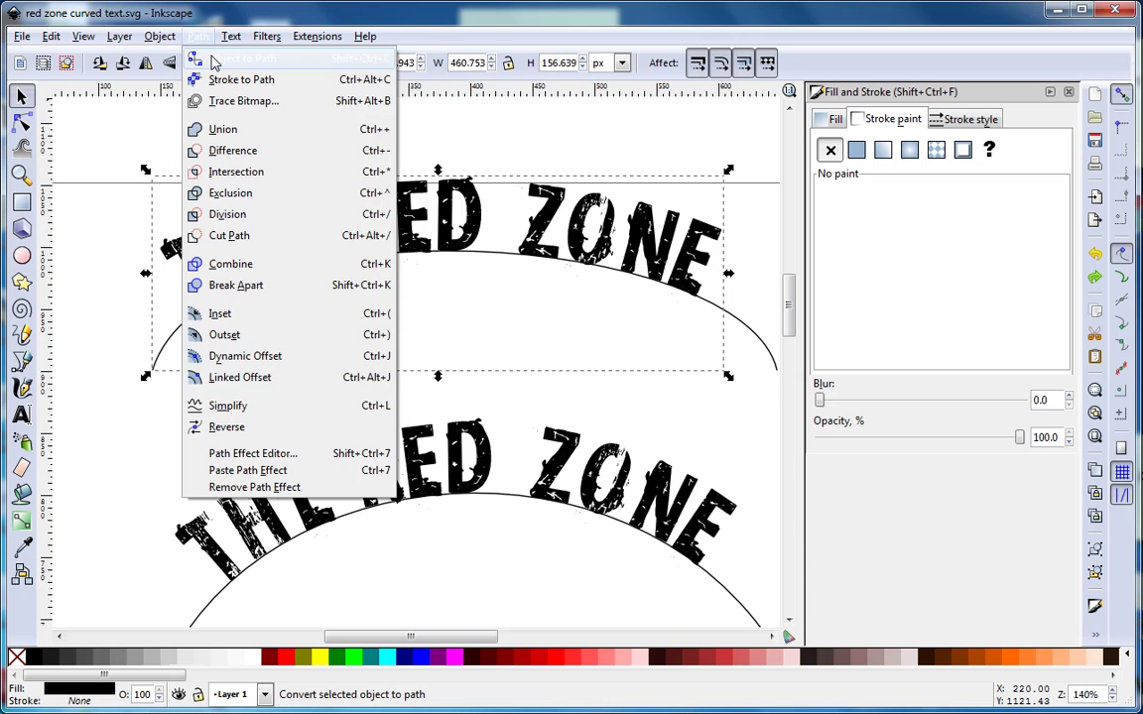
{"action": "left_click", "coordinate": [214, 62]}
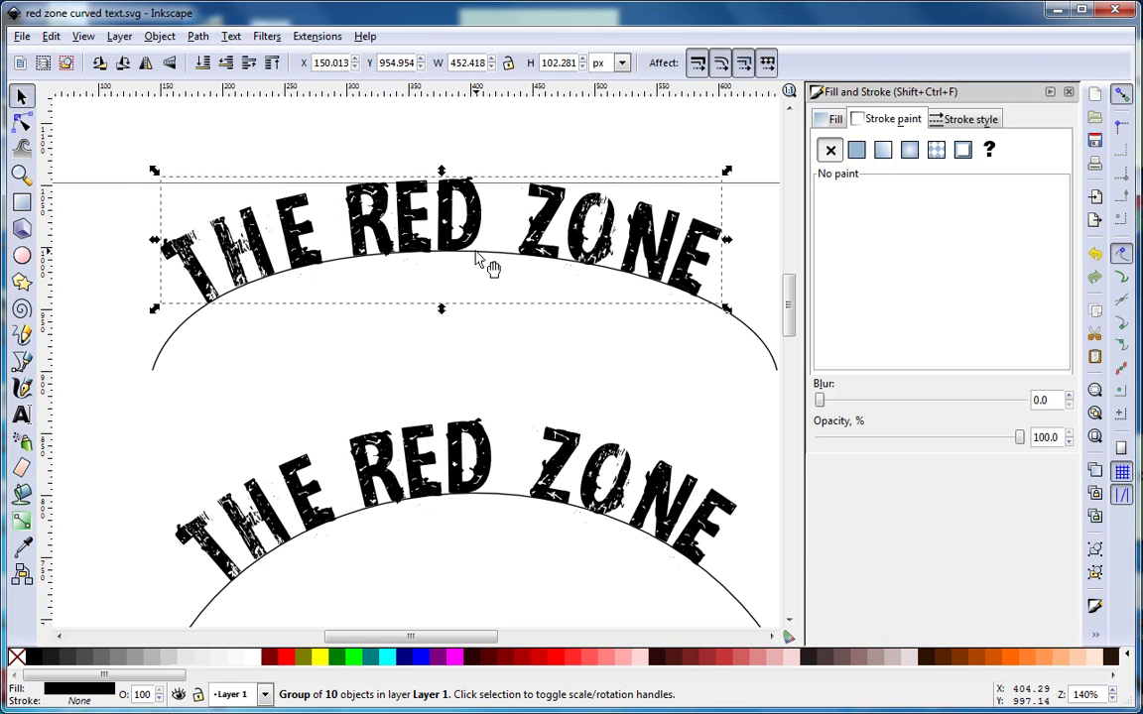
{"action": "left_click", "coordinate": [645, 386]}
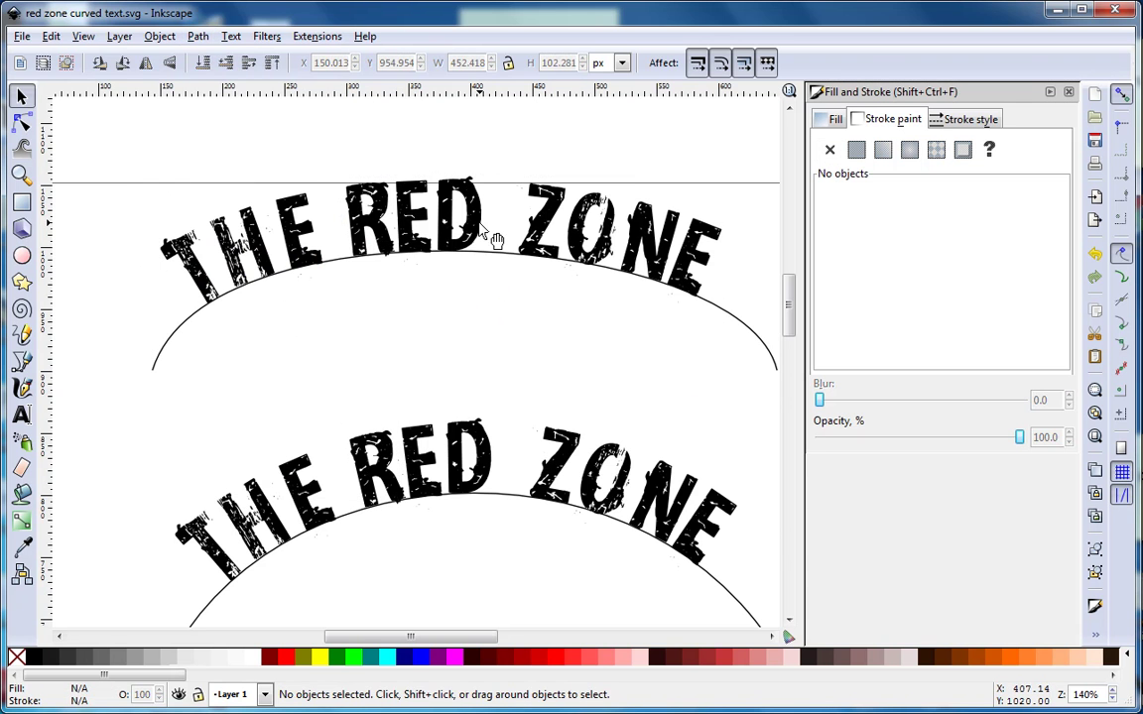
{"action": "left_click_drag", "start_coordinate": [487, 220], "coordinate": [412, 142]}
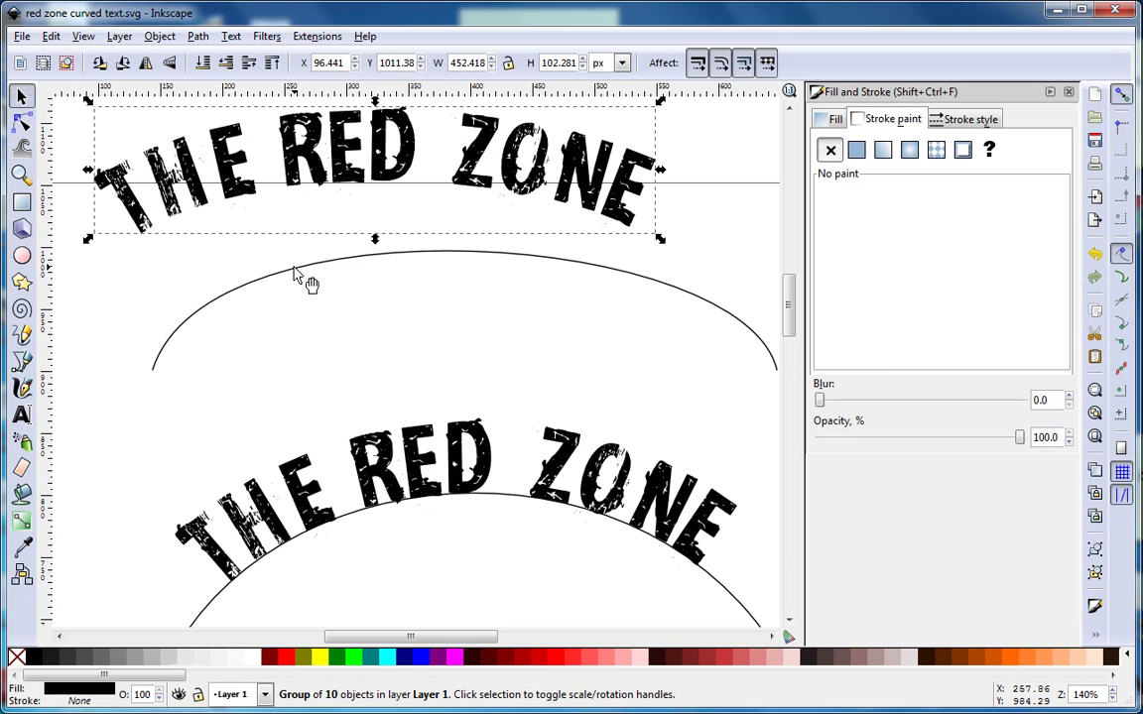
Pull the leftover guide arc away from the lettering and delete it
{"action": "left_click_drag", "start_coordinate": [294, 278], "coordinate": [288, 338]}
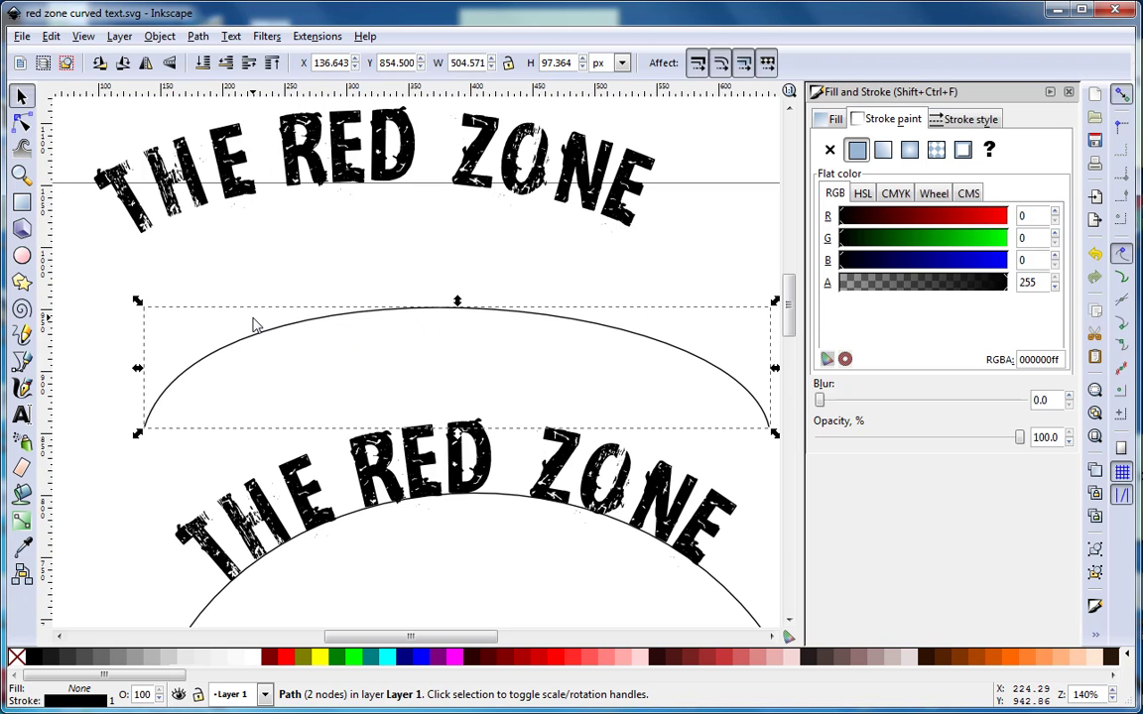
{"action": "key", "text": "Delete"}
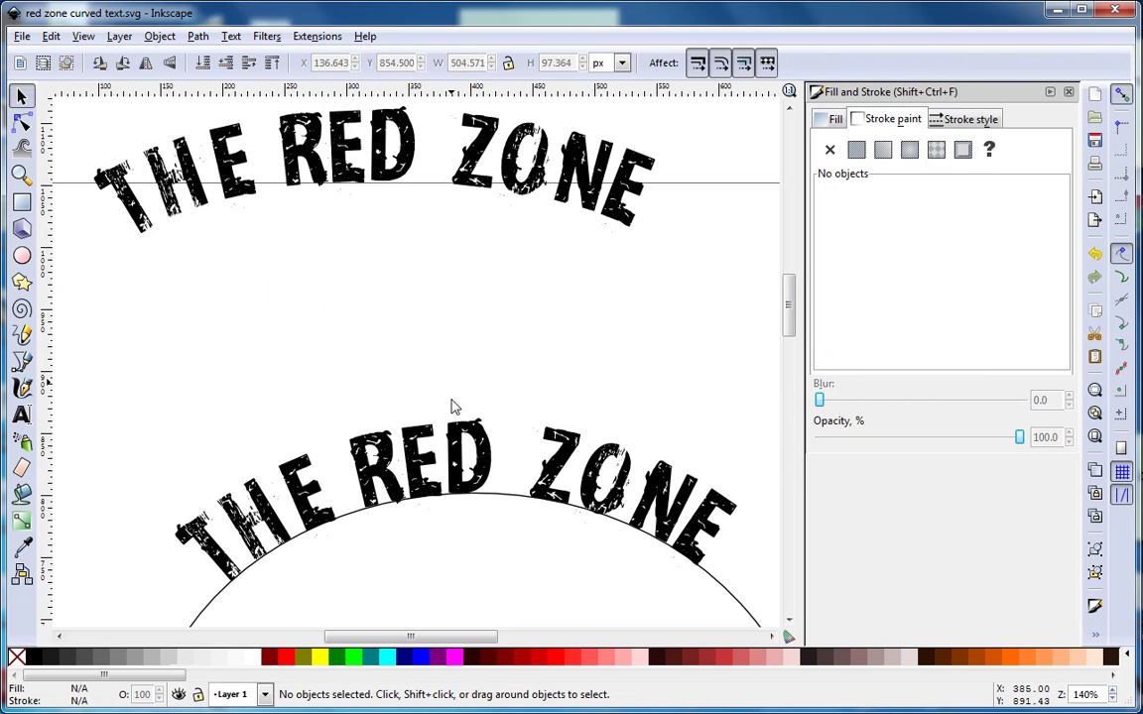
{"action": "left_click_drag", "start_coordinate": [490, 558], "coordinate": [354, 204]}
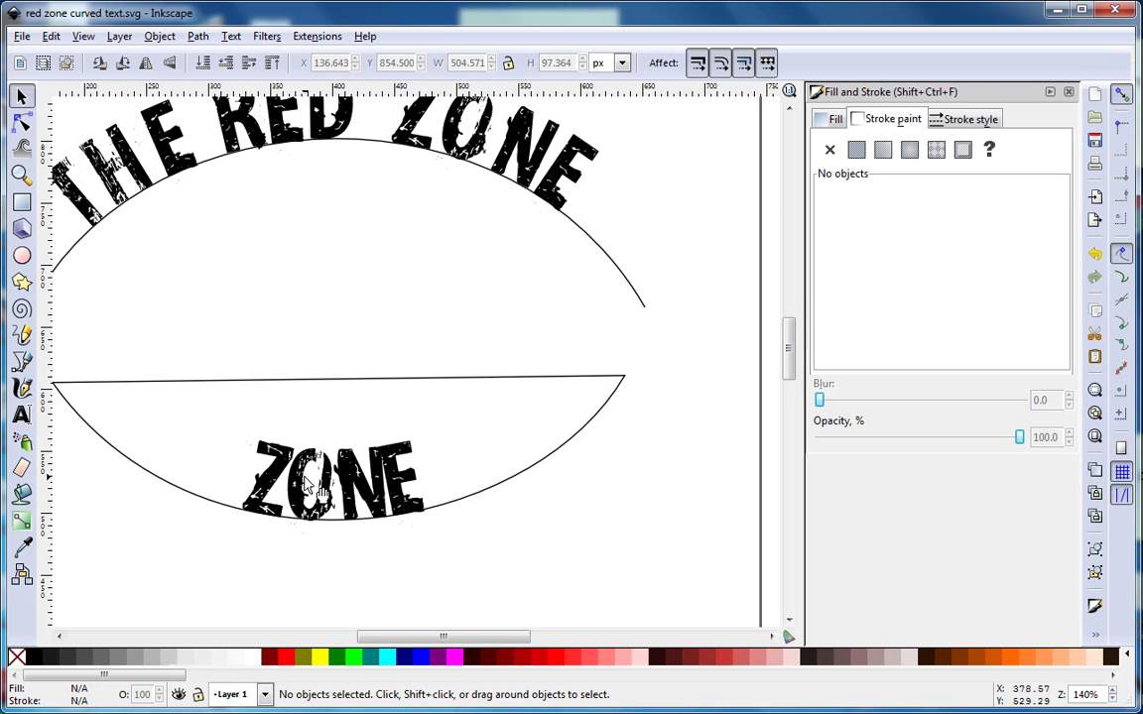
Draw a level two-node Bezier line beneath the curved ZONE word
{"action": "scroll", "coordinate": [432, 341], "scroll_direction": "down", "scroll_amount": 3}
{"action": "scroll", "coordinate": [432, 342], "scroll_direction": "down", "scroll_amount": 1}
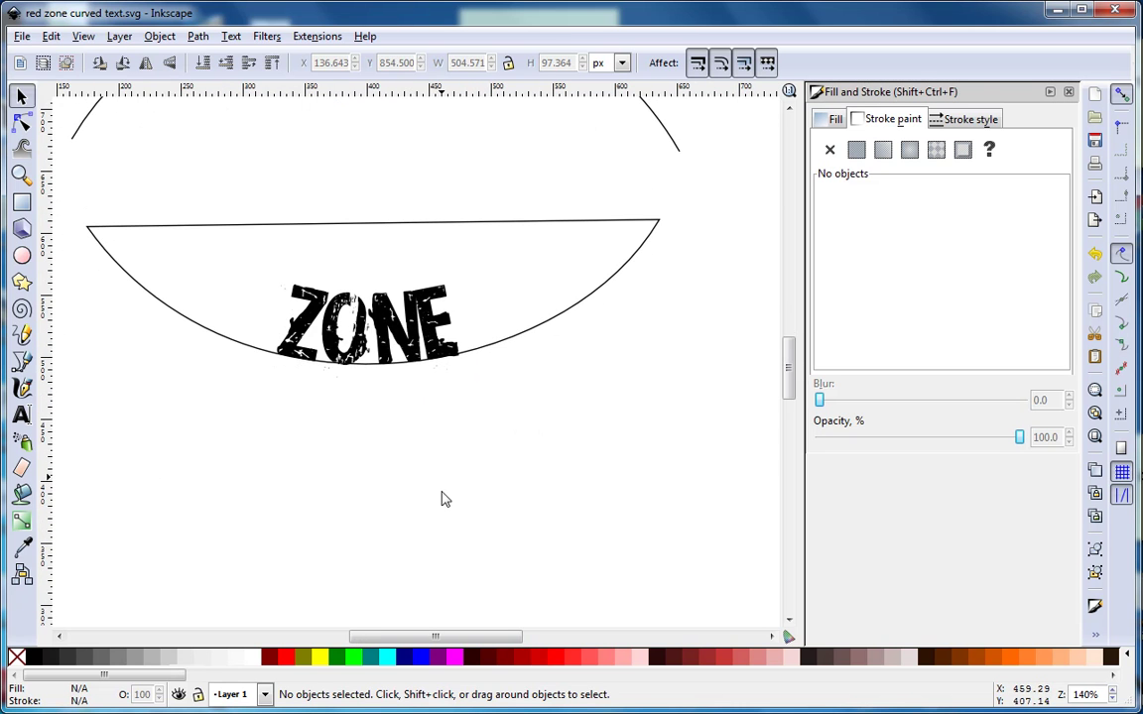
{"action": "left_click", "coordinate": [22, 361]}
{"action": "left_click", "coordinate": [121, 420]}
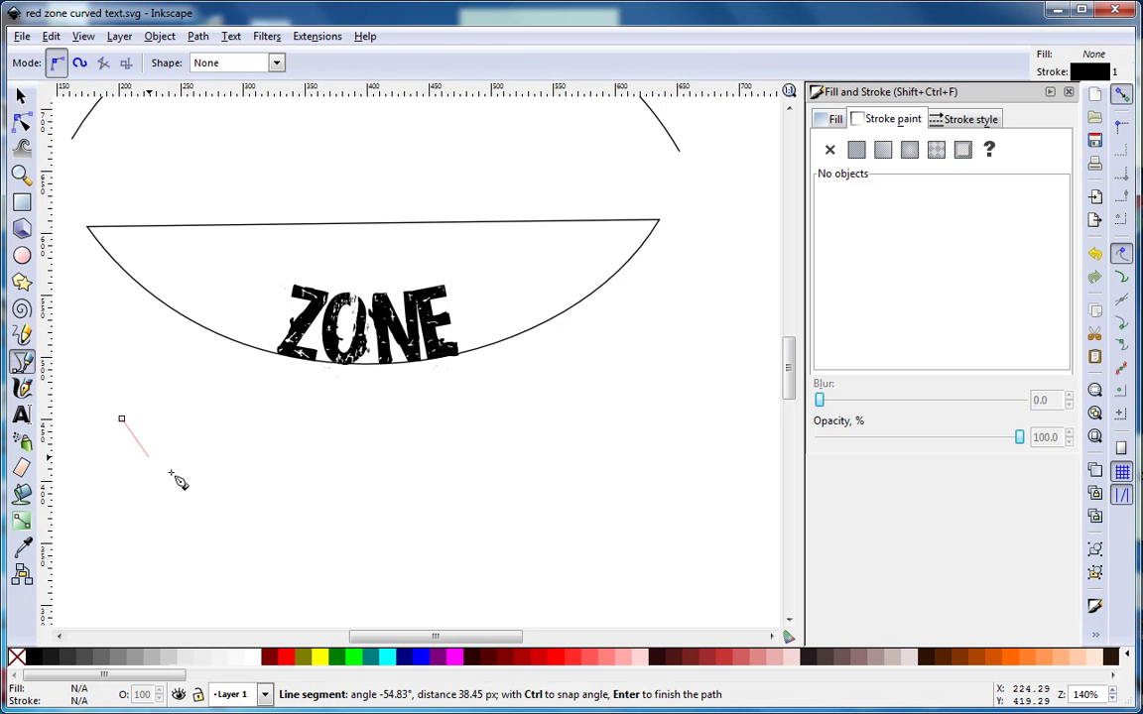
{"action": "left_click", "coordinate": [660, 420]}
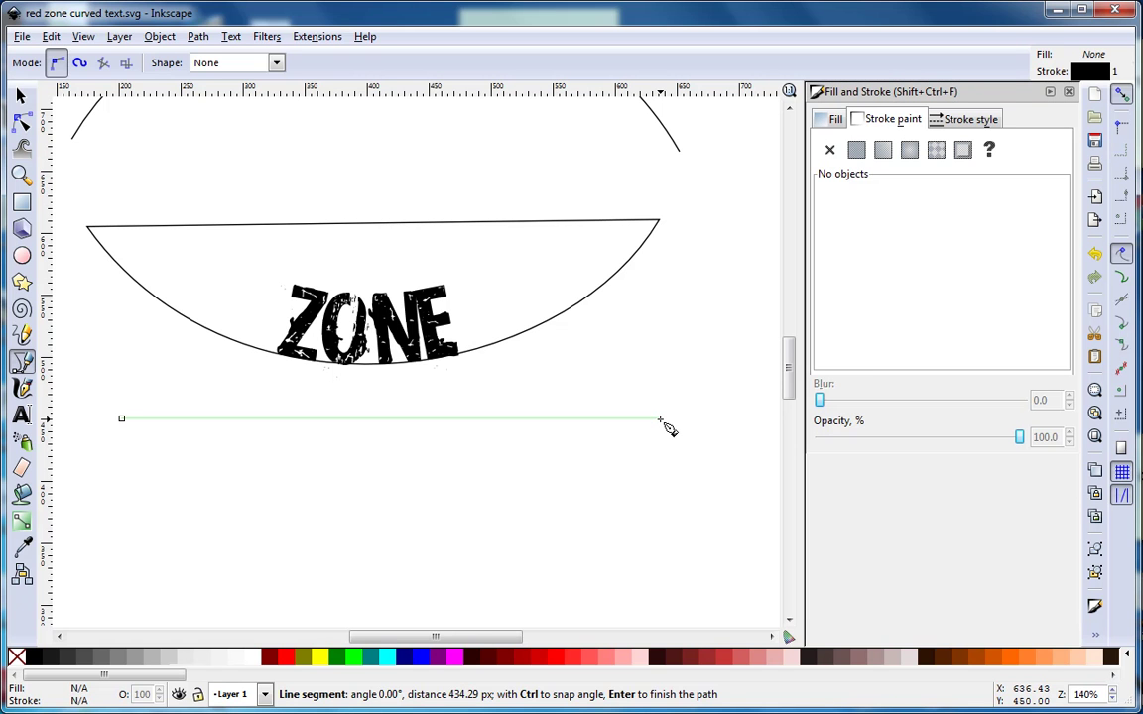
{"action": "key", "text": "Return"}
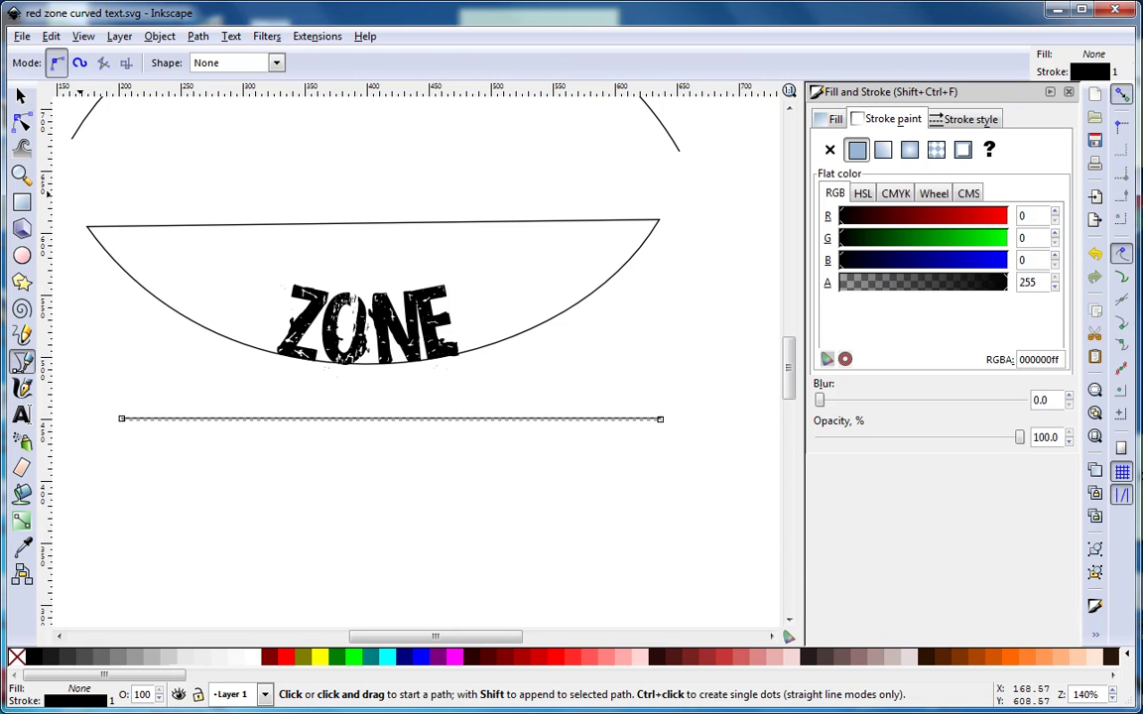
Bend the new line down into a bowl-shaped curve and inset the path slightly
{"action": "left_click", "coordinate": [21, 121]}
{"action": "left_click_drag", "start_coordinate": [400, 423], "coordinate": [396, 551]}
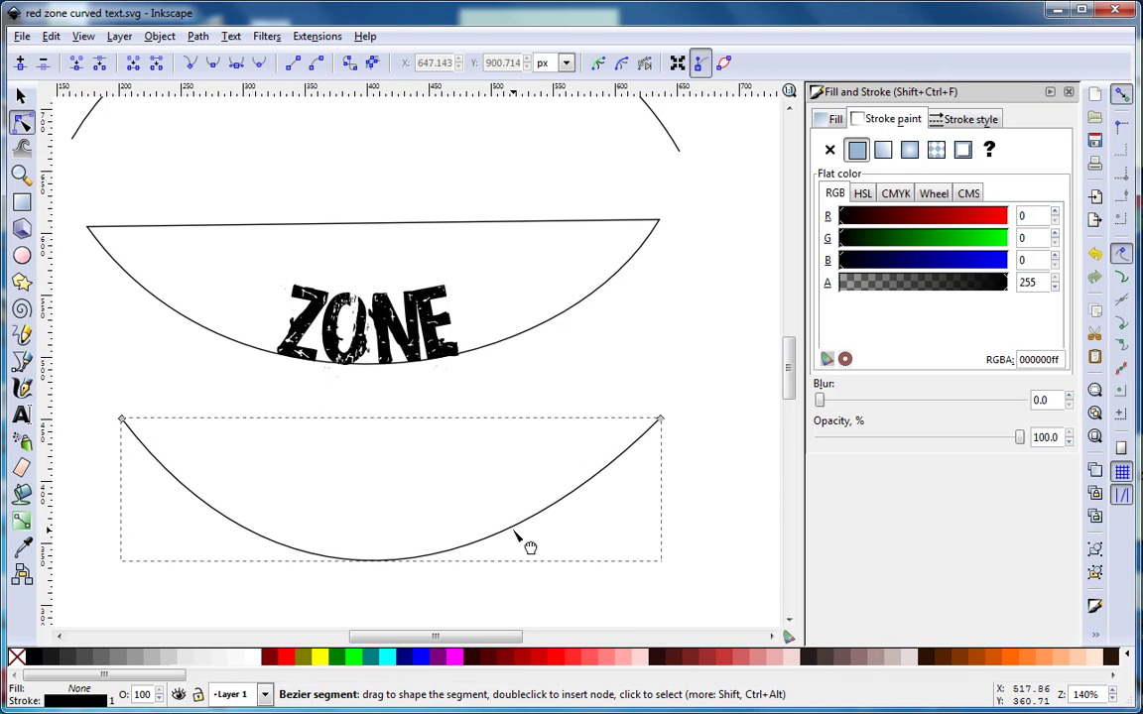
{"action": "left_click_drag", "start_coordinate": [518, 535], "coordinate": [524, 523]}
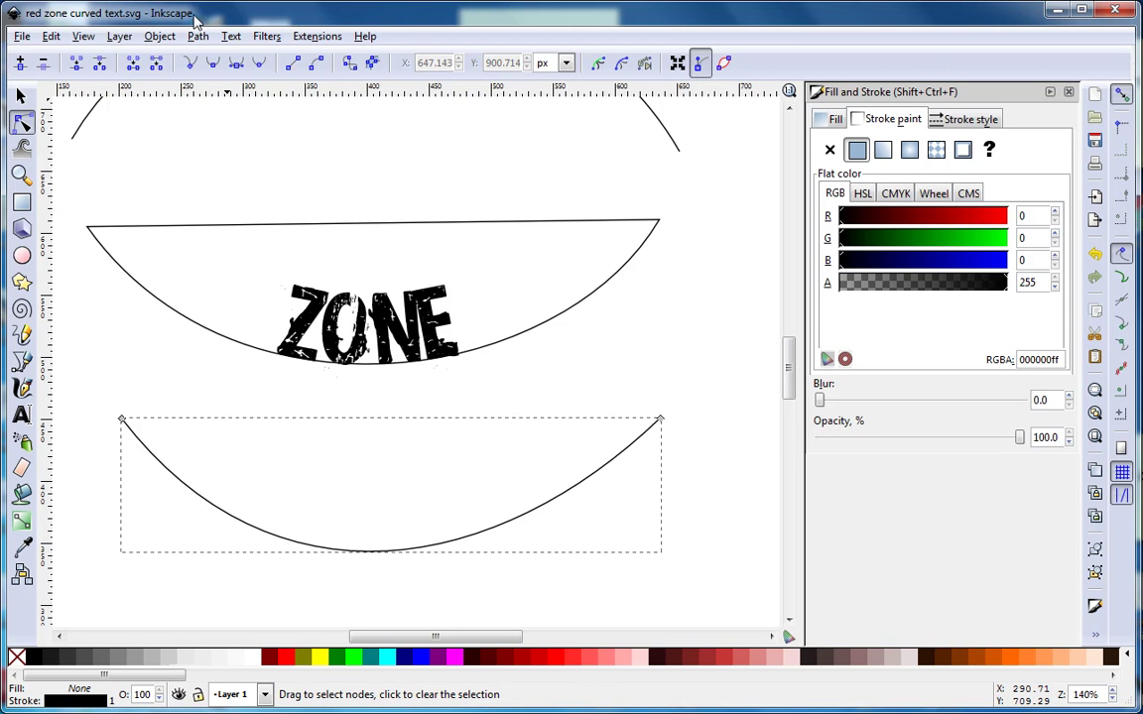
{"action": "left_click", "coordinate": [161, 37]}
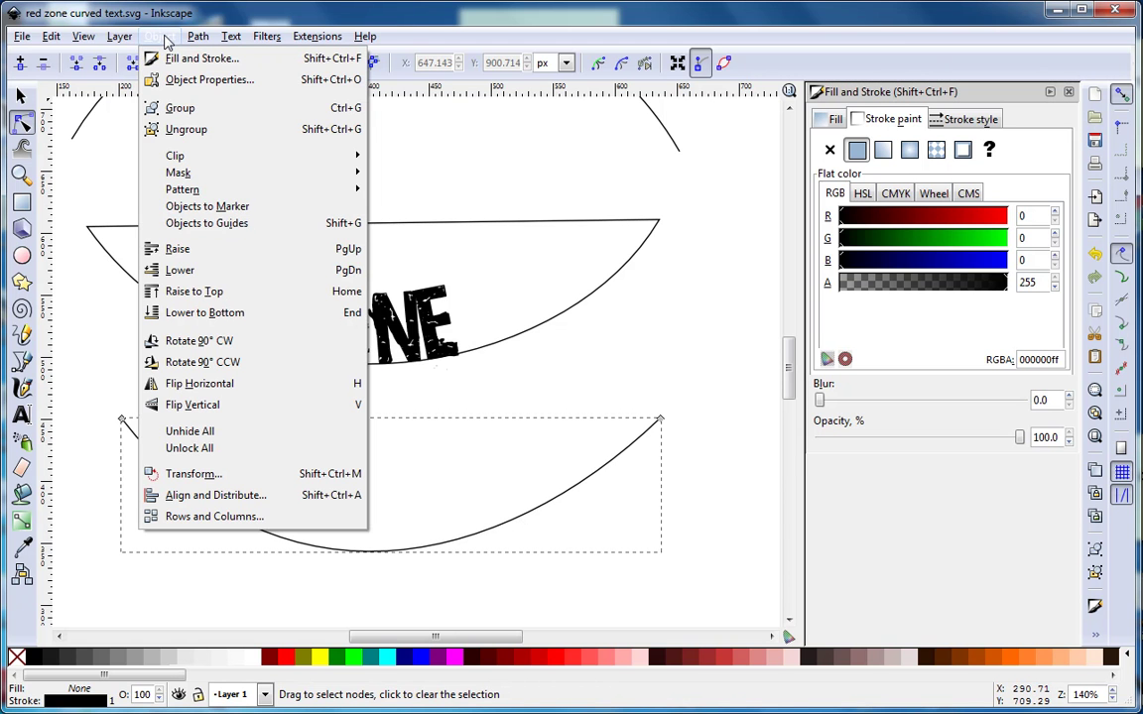
{"action": "mouse_move", "coordinate": [198, 46]}
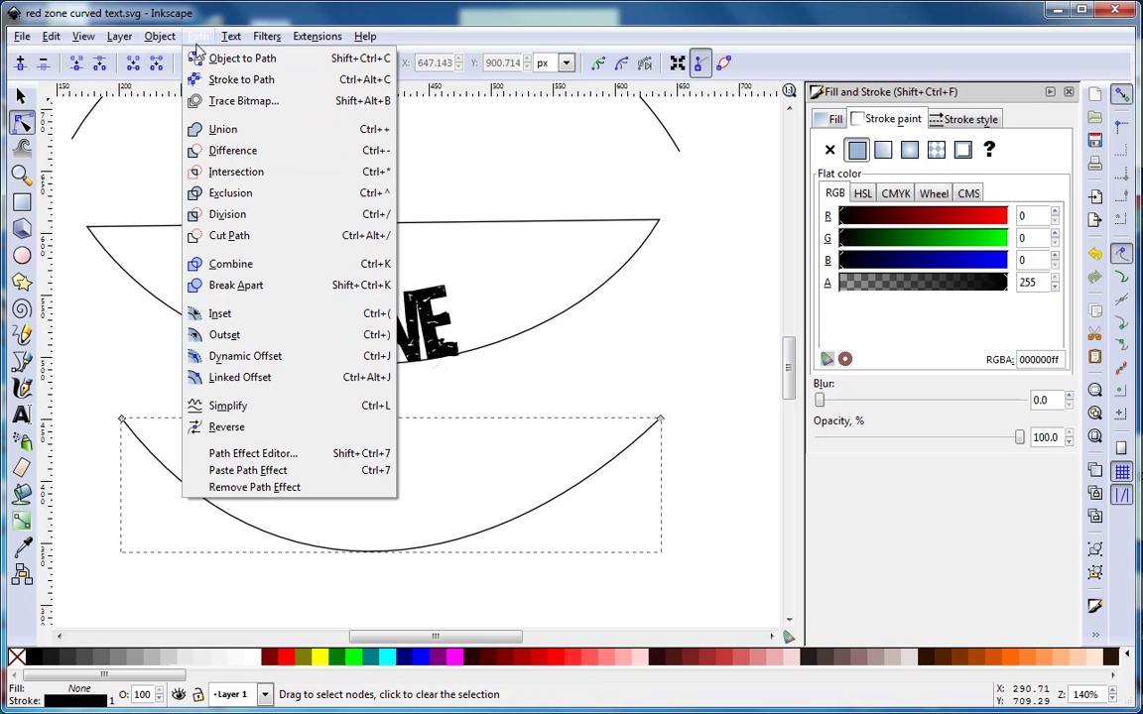
{"action": "left_click", "coordinate": [239, 317]}
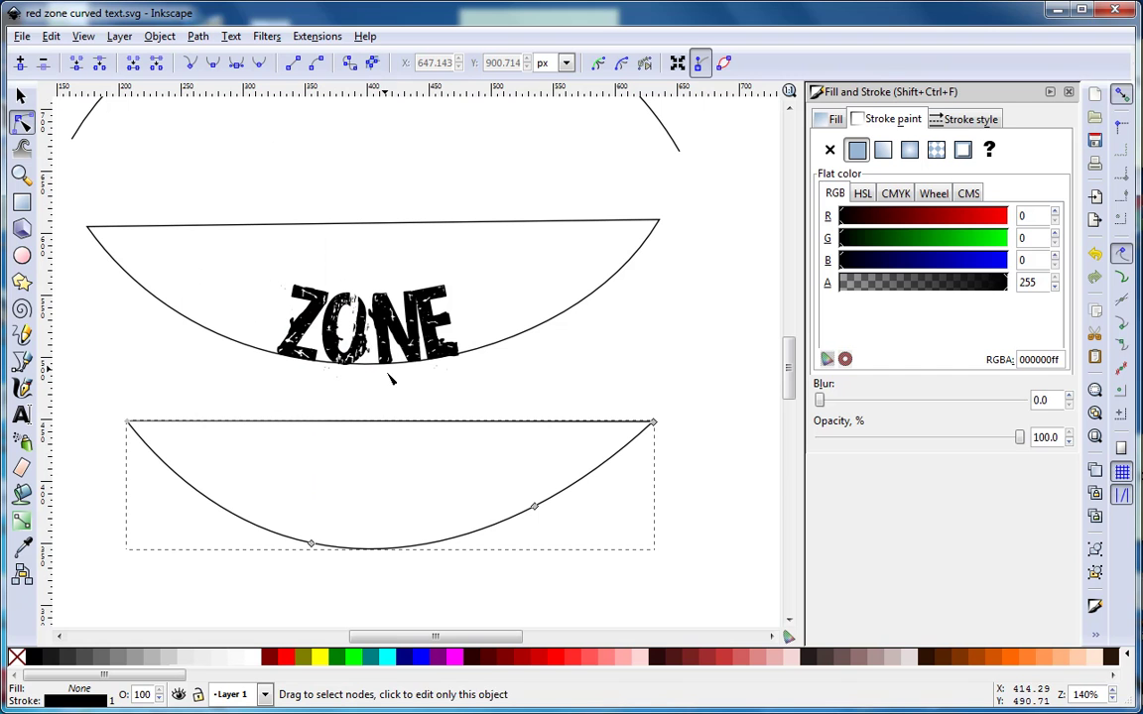
{"action": "left_click", "coordinate": [21, 417]}
{"action": "scroll", "coordinate": [408, 496], "scroll_direction": "down", "scroll_amount": 4}
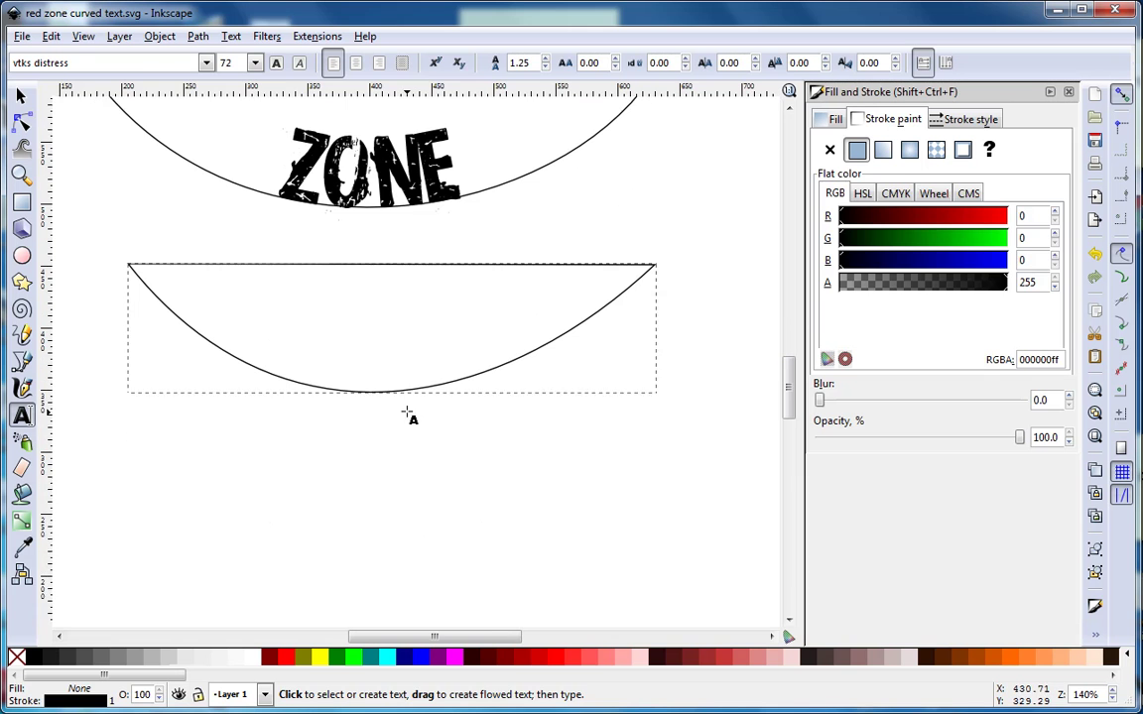
Type 'ZONE' and put it on the lower bowl-shaped curve with Text > Put on Path
{"action": "left_click", "coordinate": [263, 483]}
{"action": "type", "text": "ZONE"}
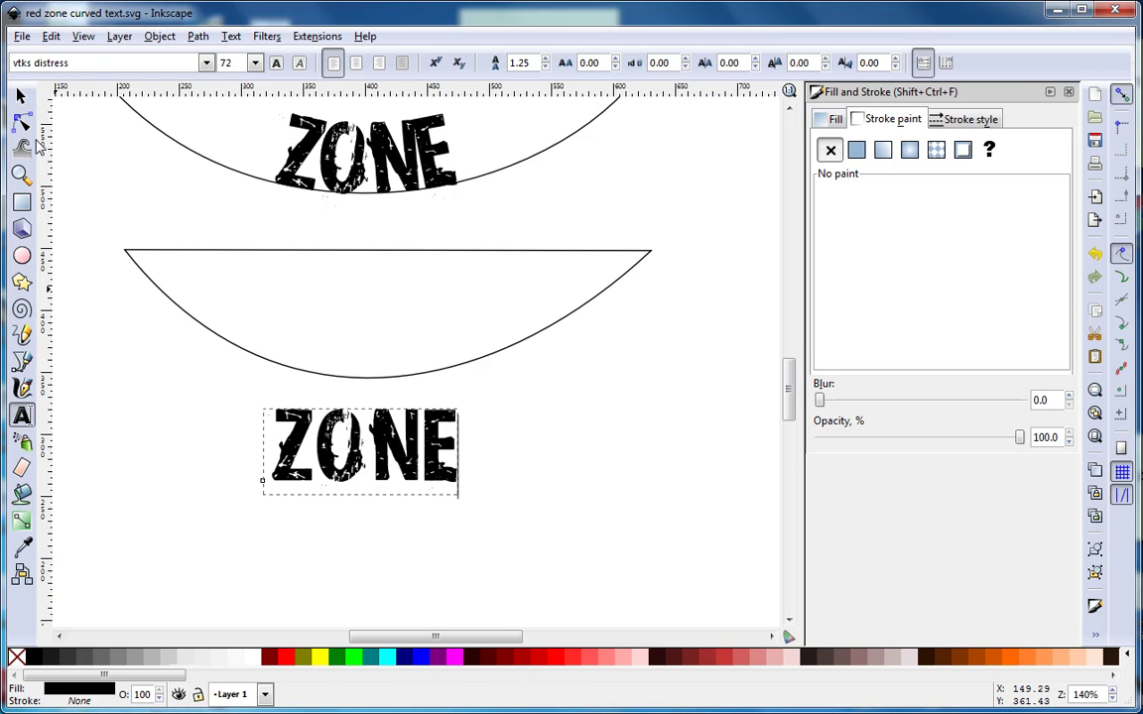
{"action": "left_click", "coordinate": [20, 95]}
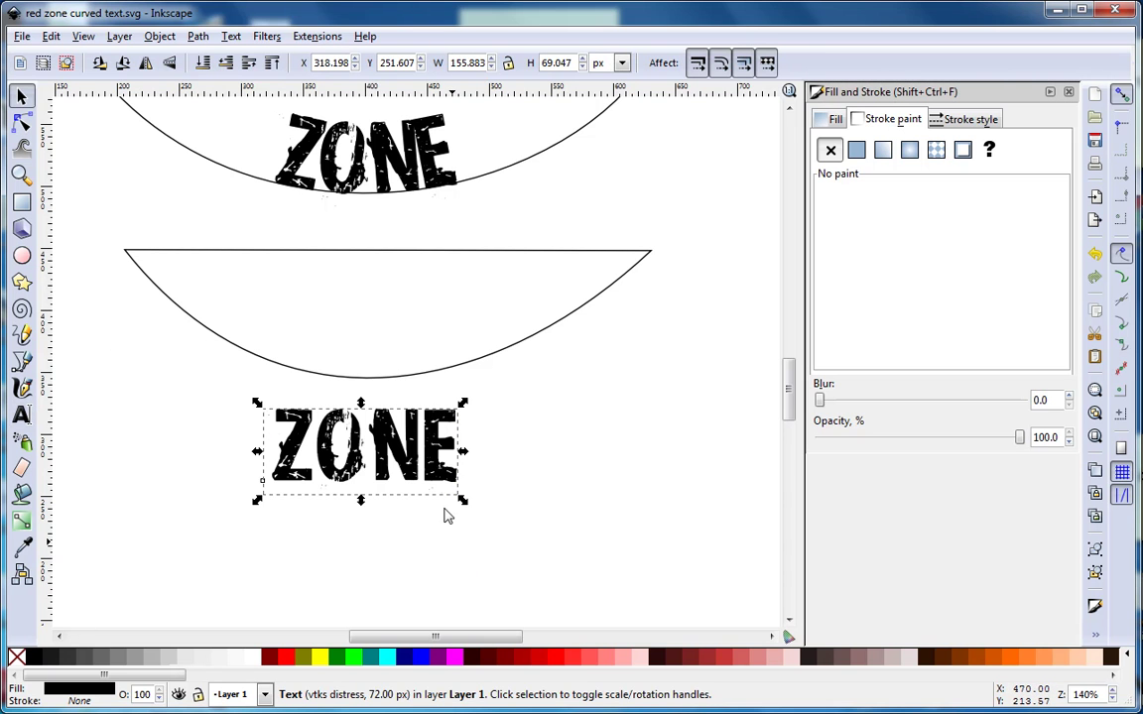
{"action": "key", "text": "shift"}
{"action": "left_click", "coordinate": [288, 372], "text": "shift"}
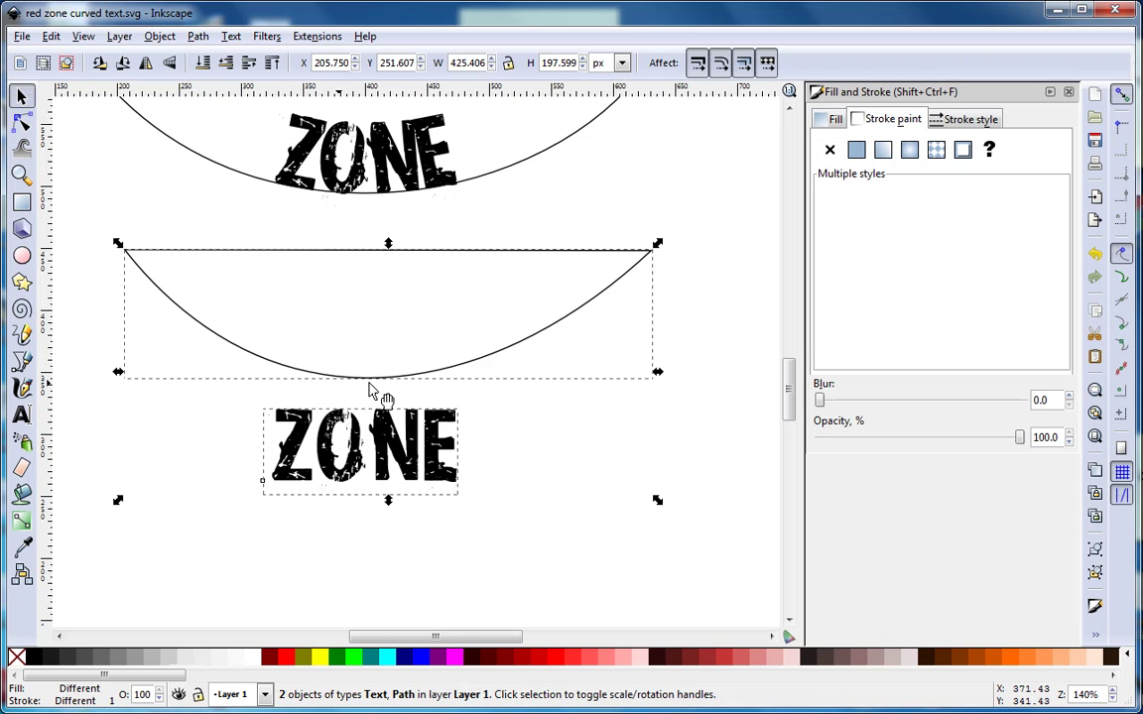
{"action": "left_click", "coordinate": [228, 37]}
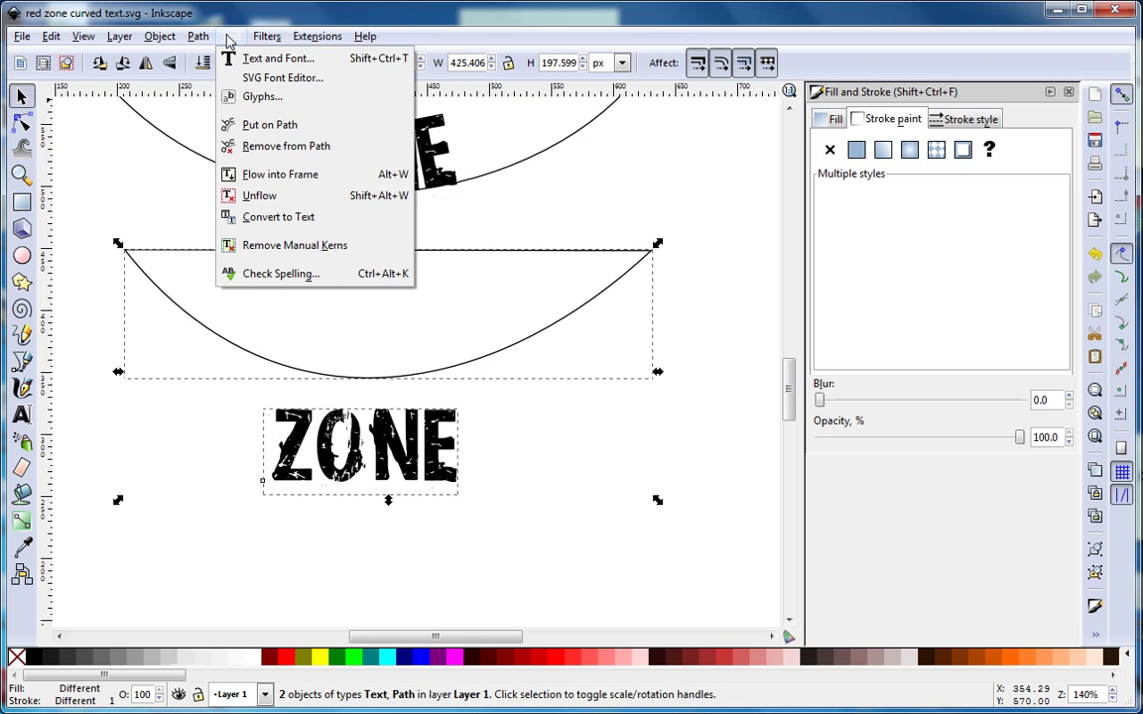
{"action": "left_click", "coordinate": [253, 123]}
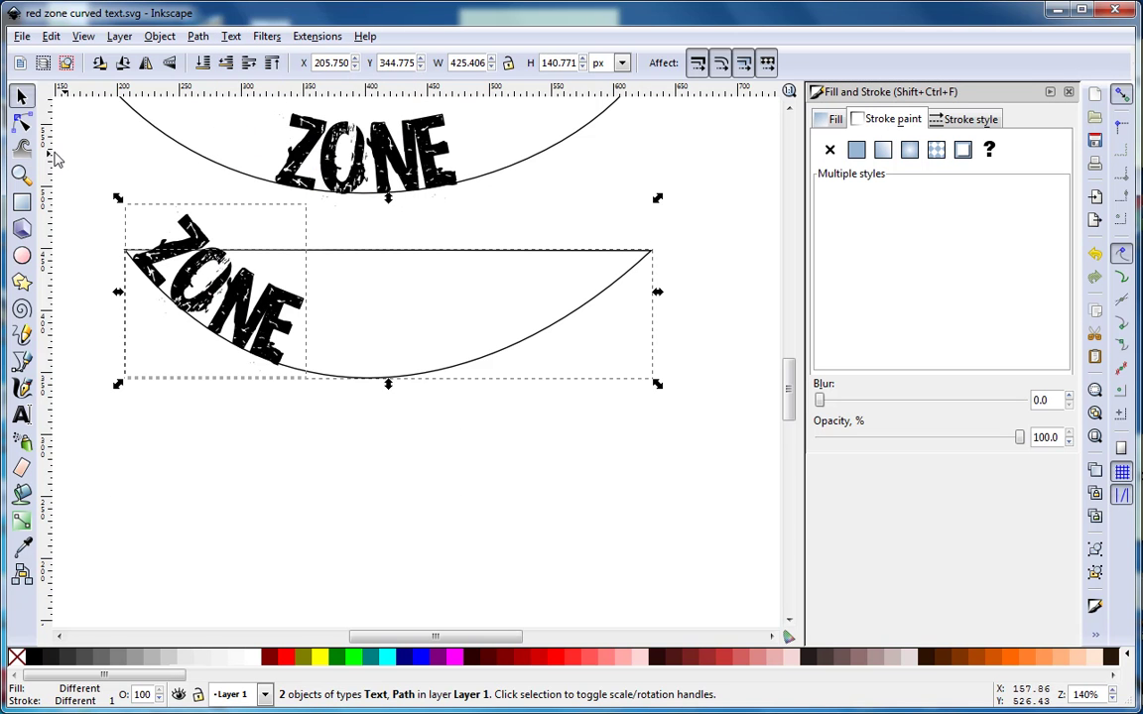
Add leading spaces to ZONE so it sits centred near the curve's lowest point
{"action": "left_click", "coordinate": [22, 415]}
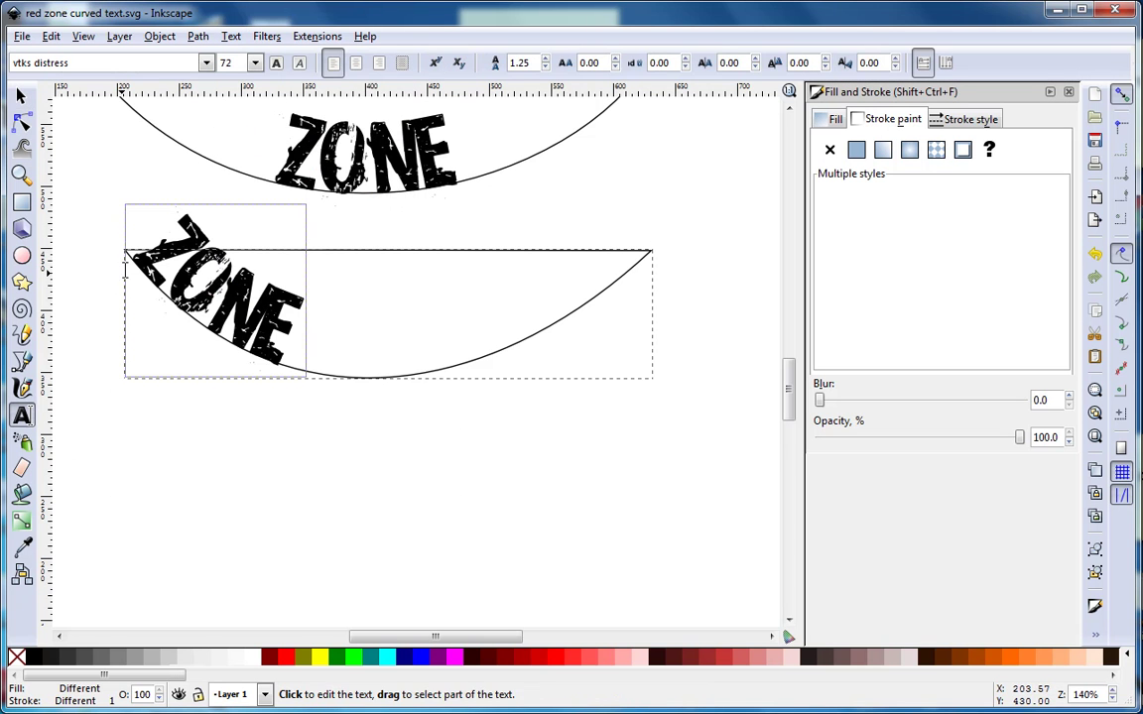
{"action": "left_click", "coordinate": [154, 241]}
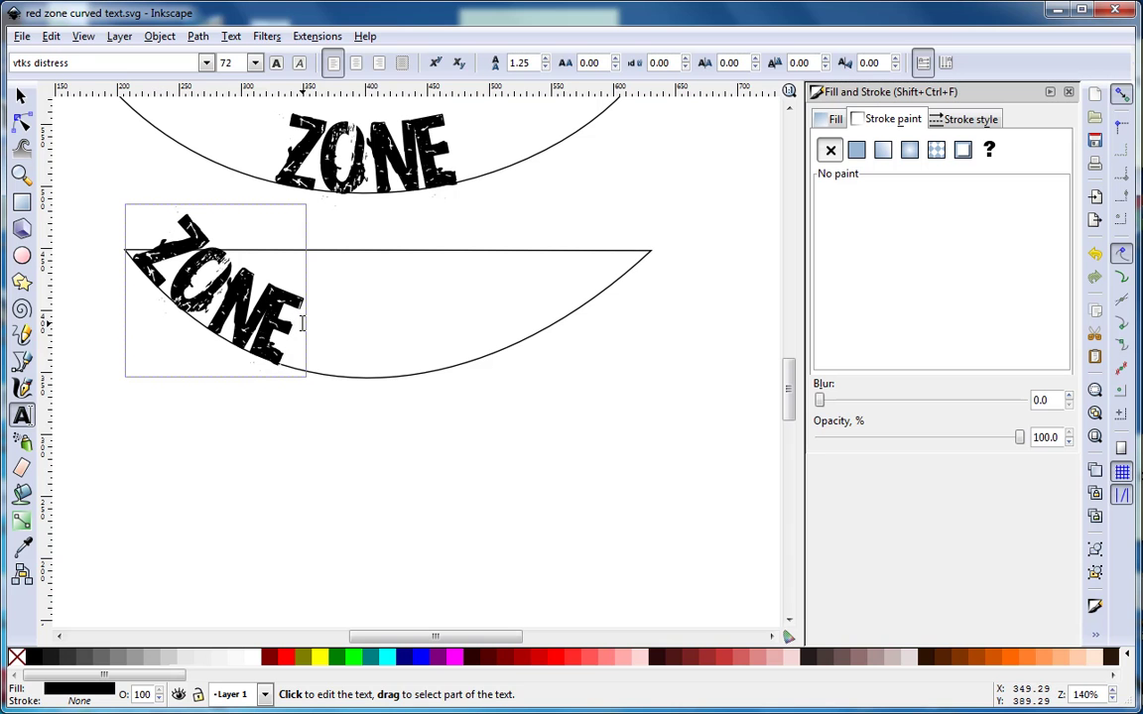
{"action": "key", "text": "Home"}
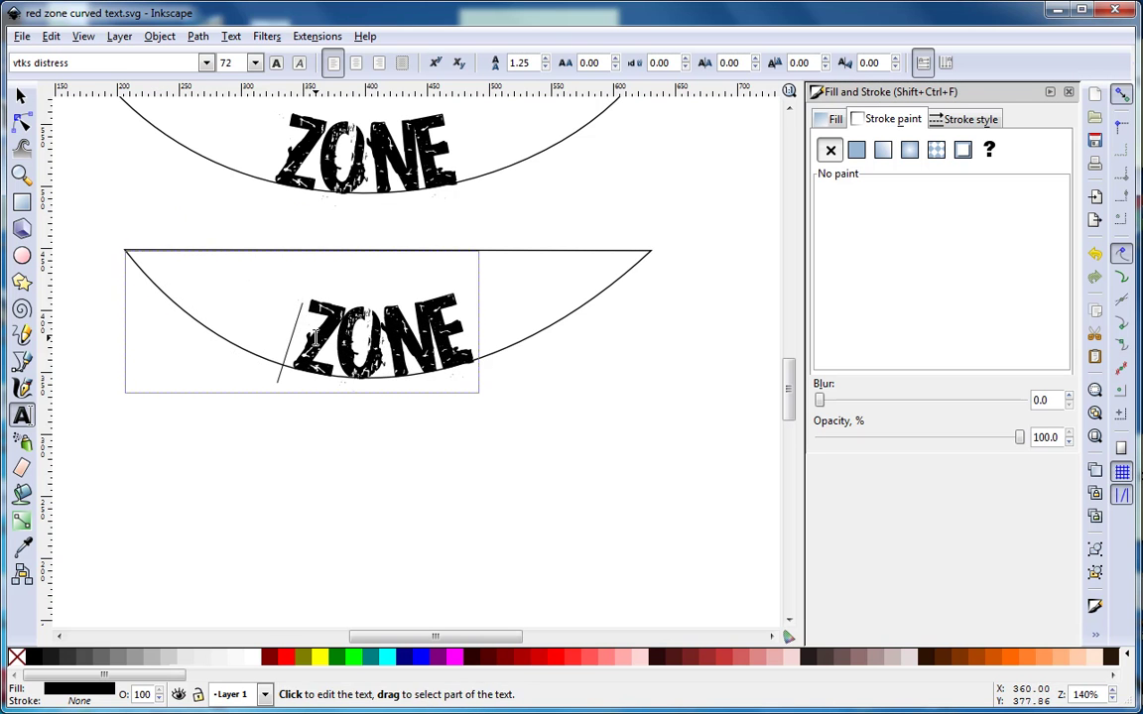
{"action": "key", "text": "BackSpace"}
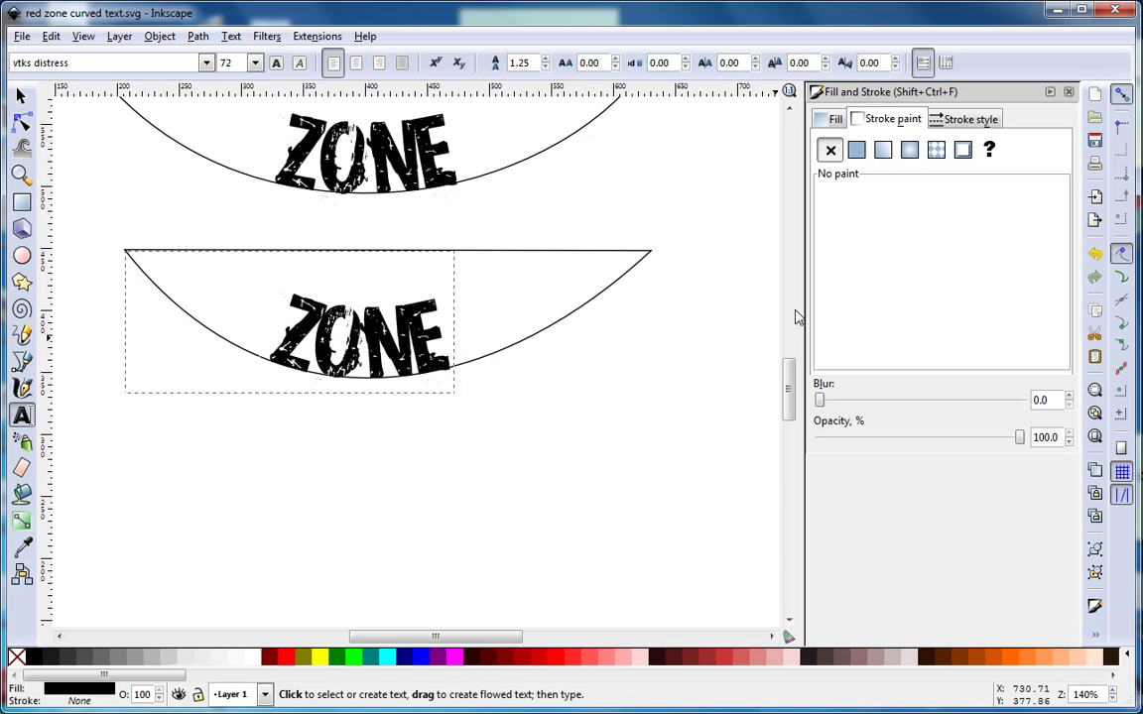
{"action": "scroll", "coordinate": [640, 355], "scroll_direction": "up", "scroll_amount": 3}
{"action": "scroll", "coordinate": [640, 356], "scroll_direction": "right", "scroll_amount": 2}
{"action": "scroll", "coordinate": [576, 447], "scroll_direction": "up", "scroll_amount": 3}
{"action": "scroll", "coordinate": [516, 536], "scroll_direction": "right", "scroll_amount": 5}
Pan to the completed logo with its red circle and star, closing the Path menu unused
{"action": "left_click_drag", "start_coordinate": [489, 196], "coordinate": [134, 79]}
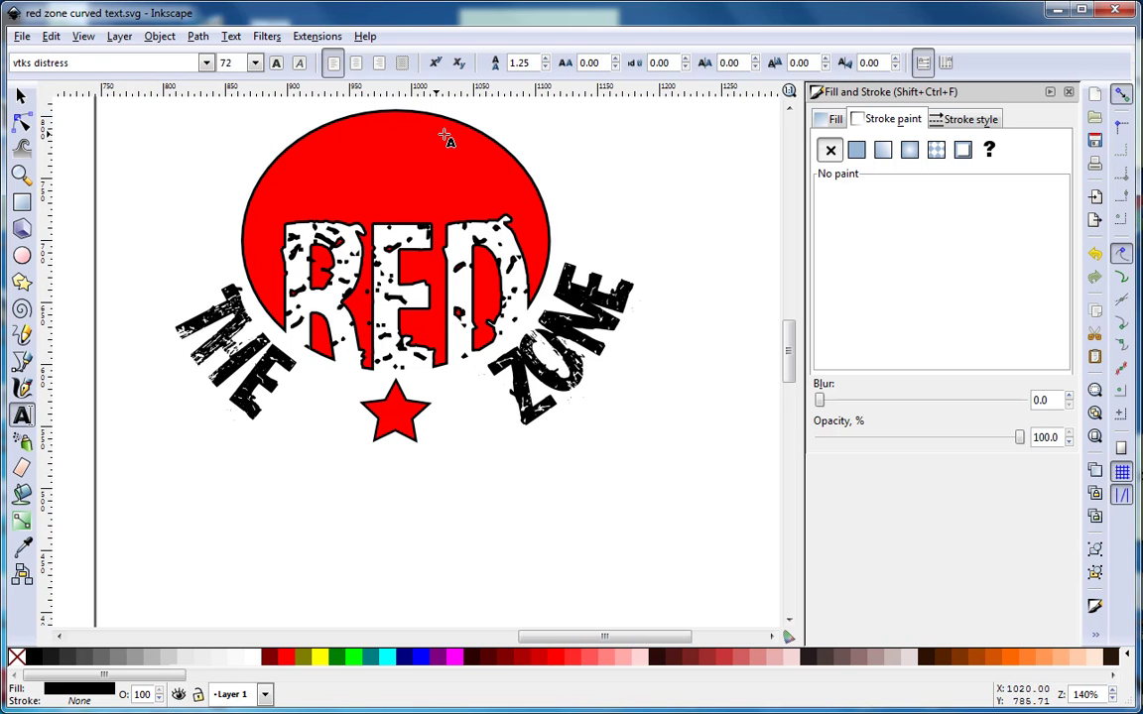
{"action": "left_click", "coordinate": [203, 37]}
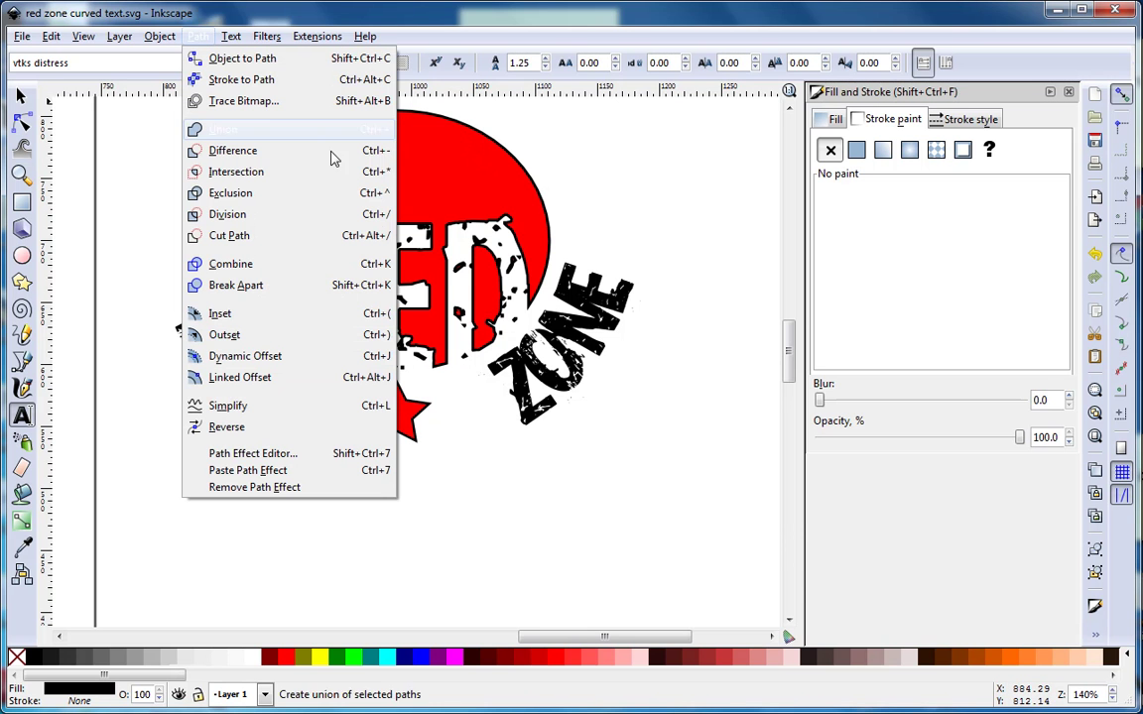
{"action": "left_click", "coordinate": [585, 171]}
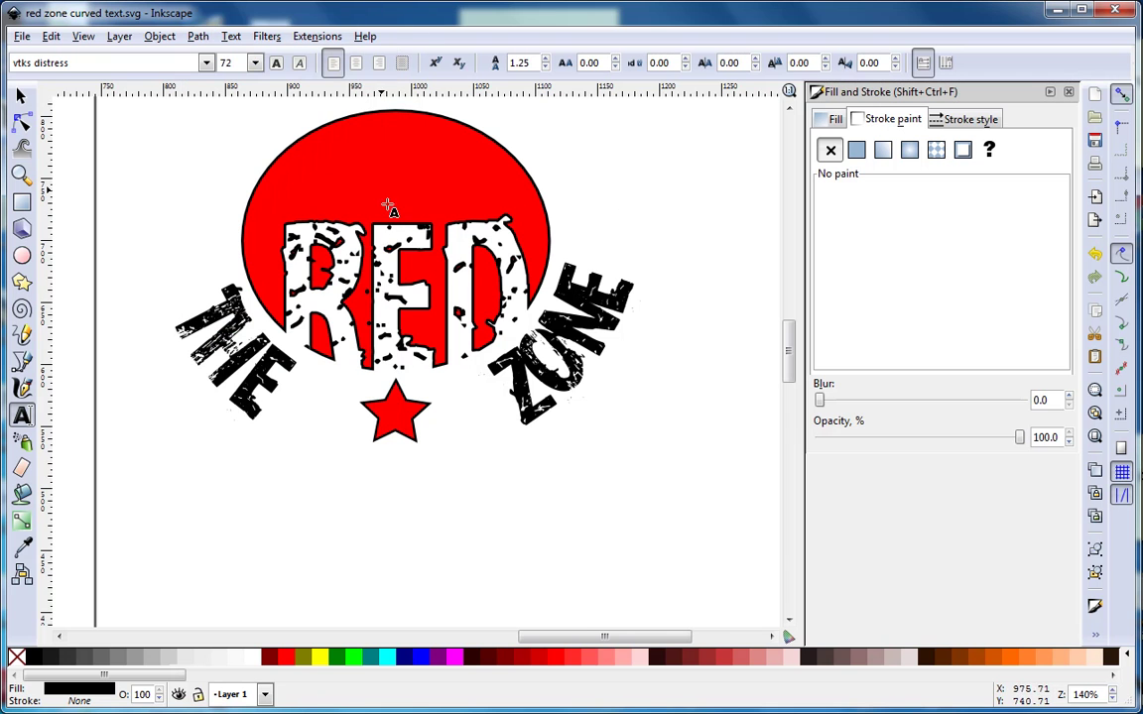